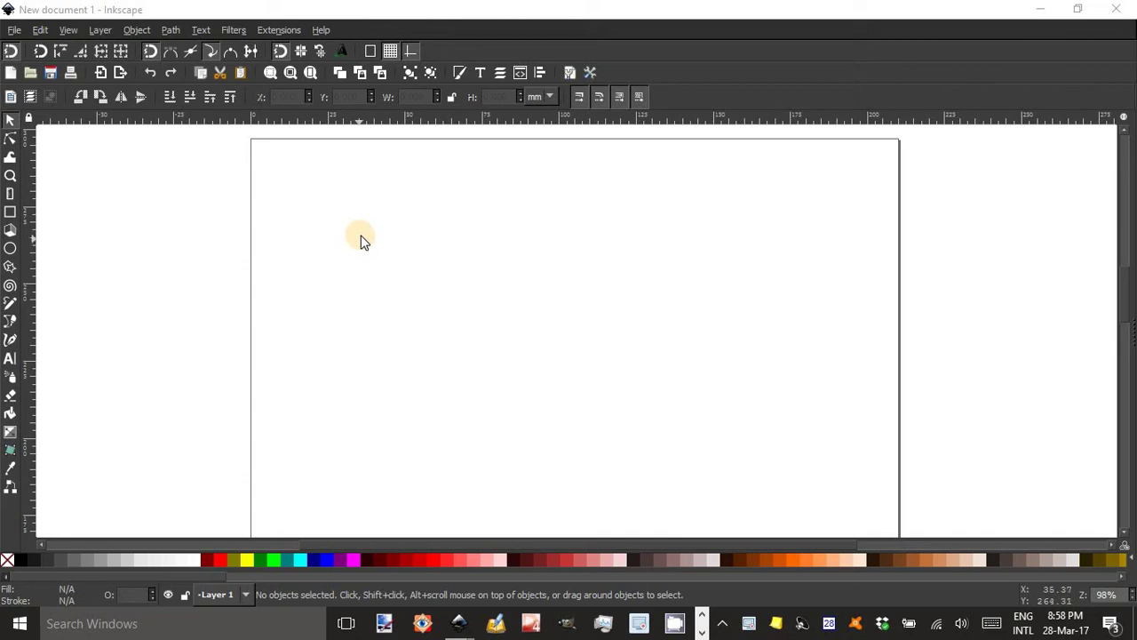
Step: Draw a 56.696 × 71.545 mm rectangle in the upper middle of the page and open Extensions > Render
click(10, 213)
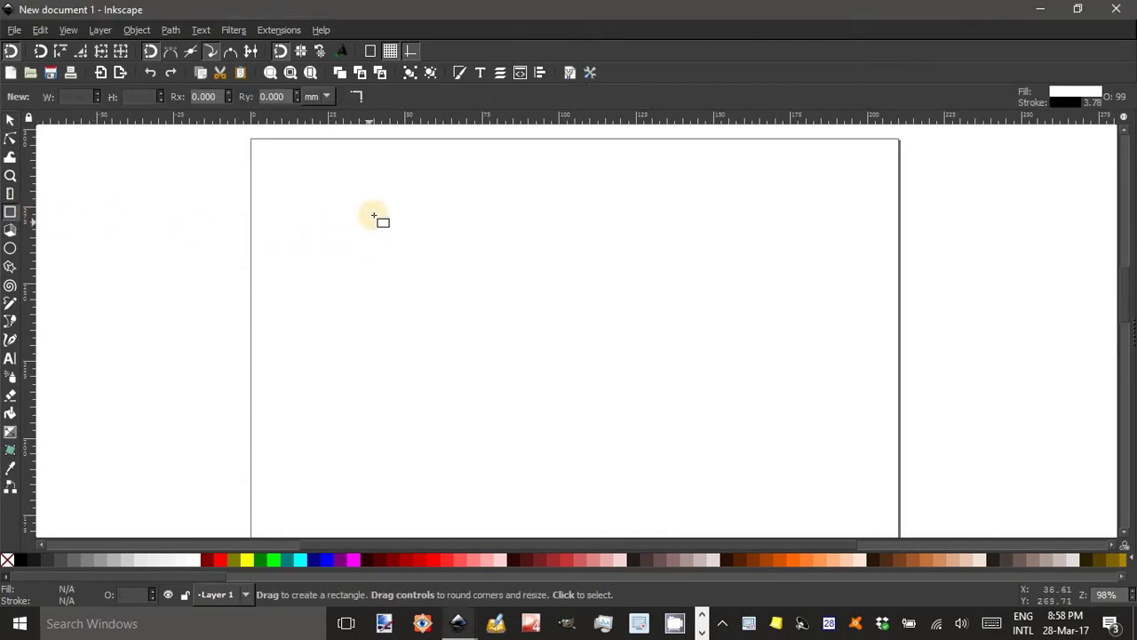
mouse_move(442, 209)
mouse_down()
mouse_move(573, 325)
mouse_move(583, 410)
mouse_move(614, 417)
mouse_move(619, 431)
mouse_up()
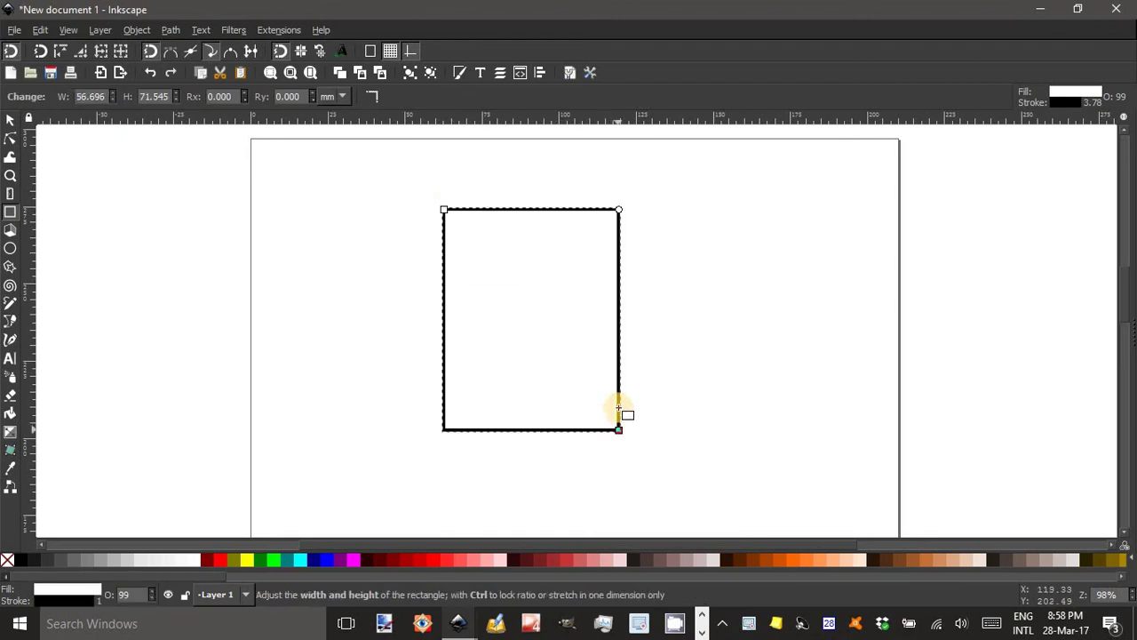
click(273, 30)
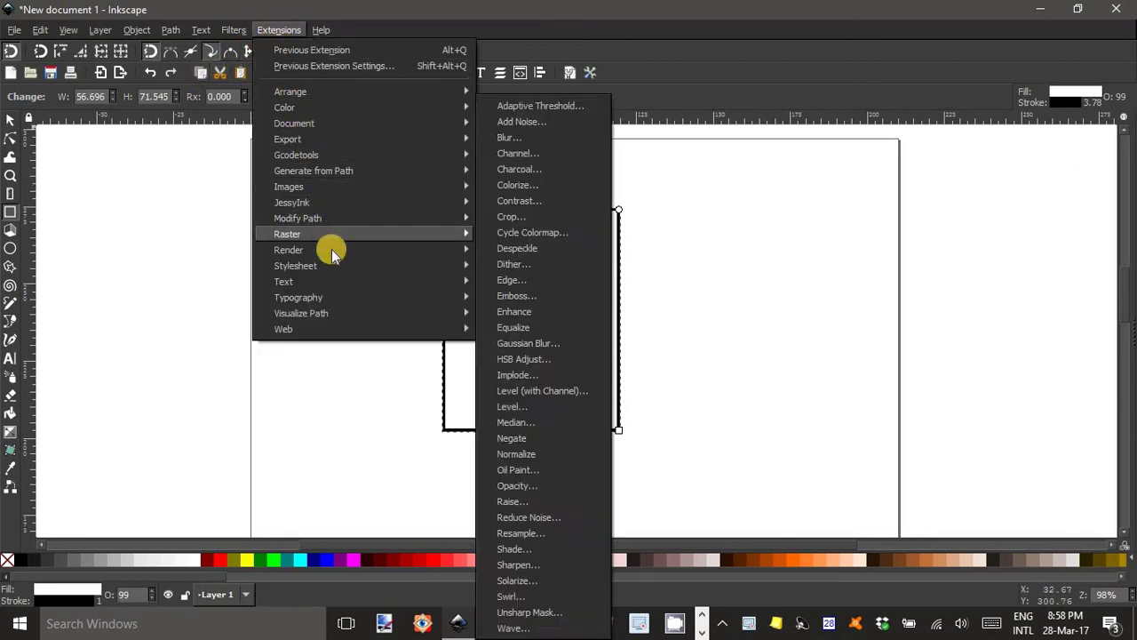
mouse_move(332, 250)
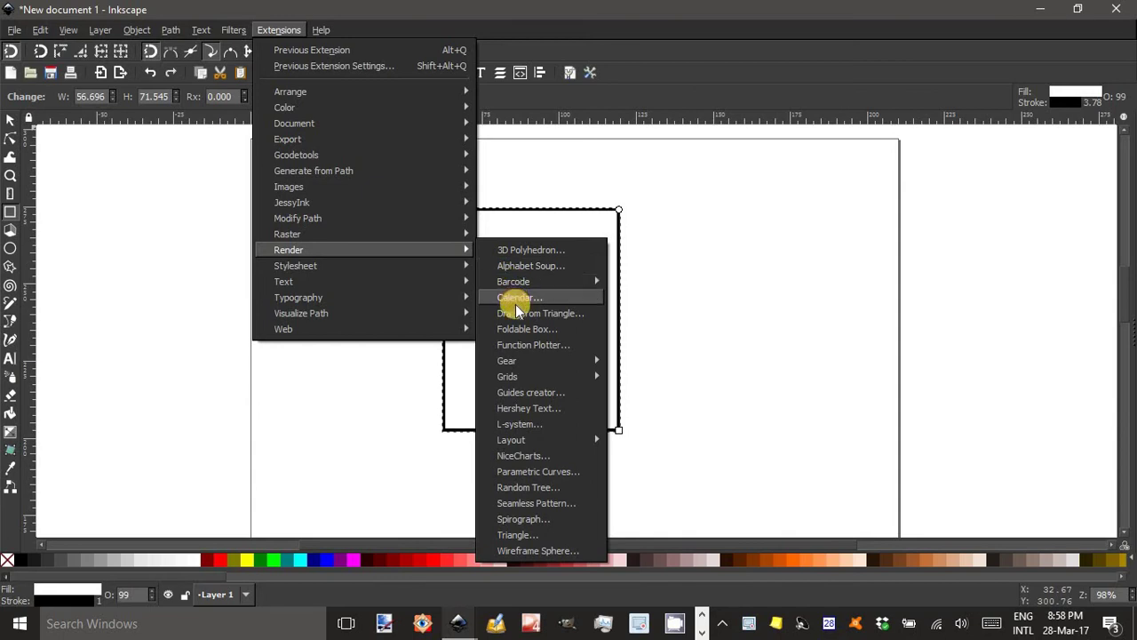
Step: Set the Function Plotter to x*(x-1)*(x+2) for x from -3.0 to 2.0, with Remove rectangle and Draw Axes on
click(525, 346)
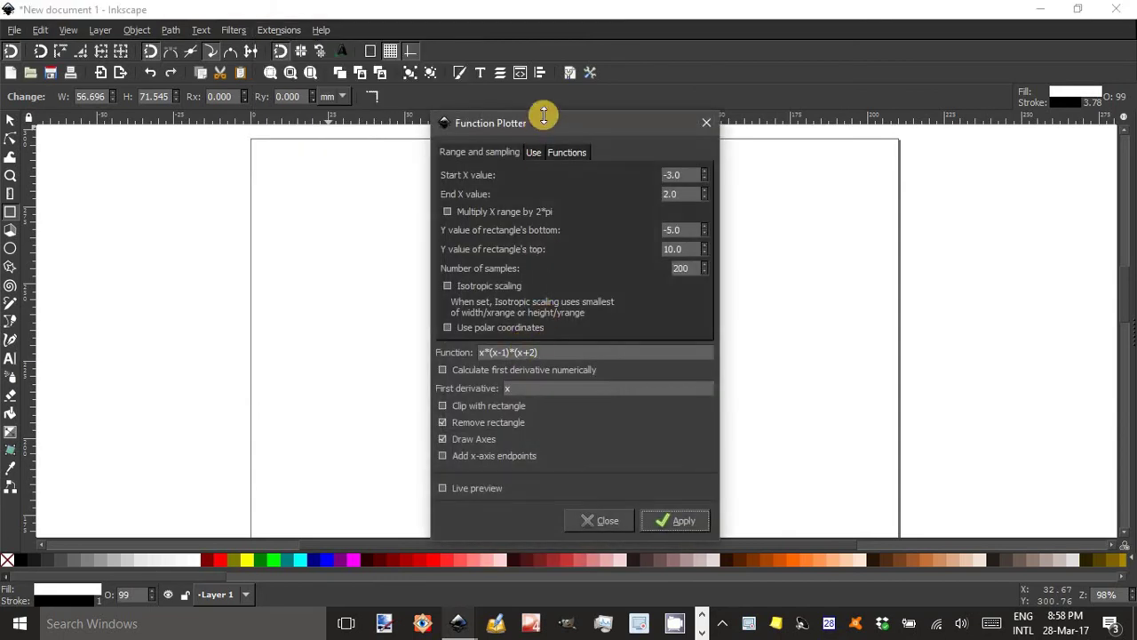
drag(561, 131, 563, 77)
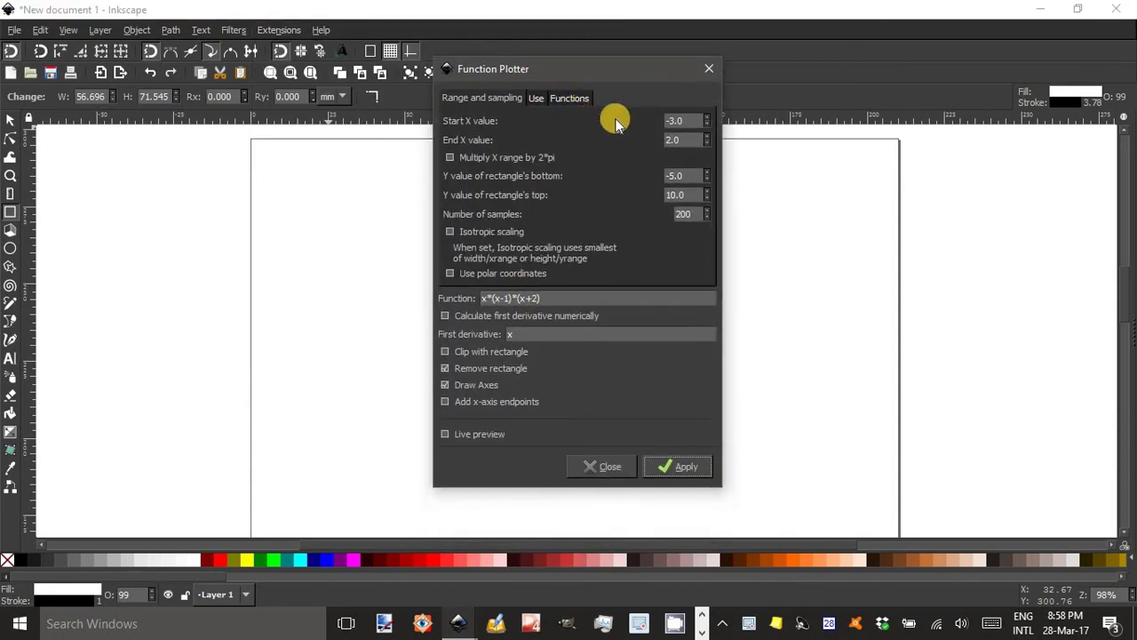
double_click(681, 140)
double_click(680, 120)
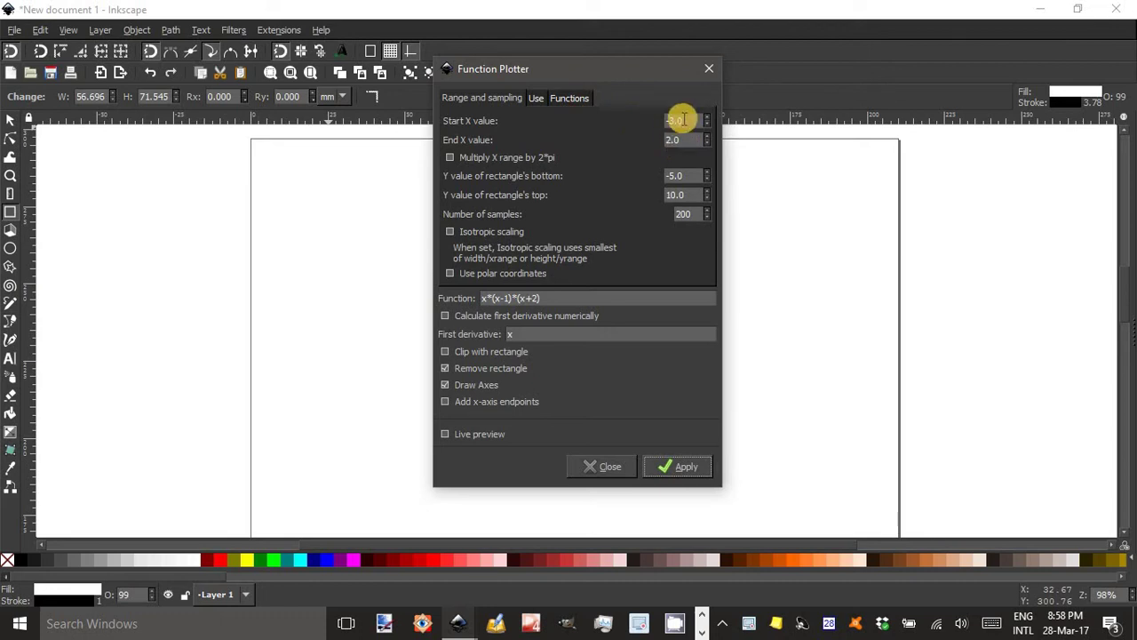
double_click(684, 177)
click(542, 298)
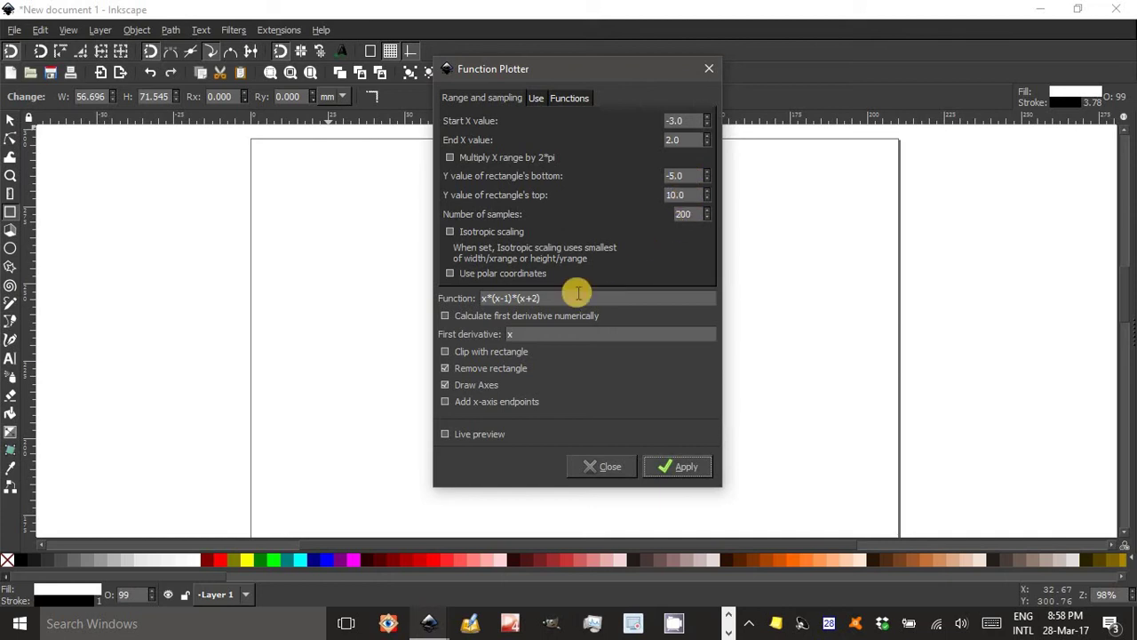
drag(549, 297, 469, 297)
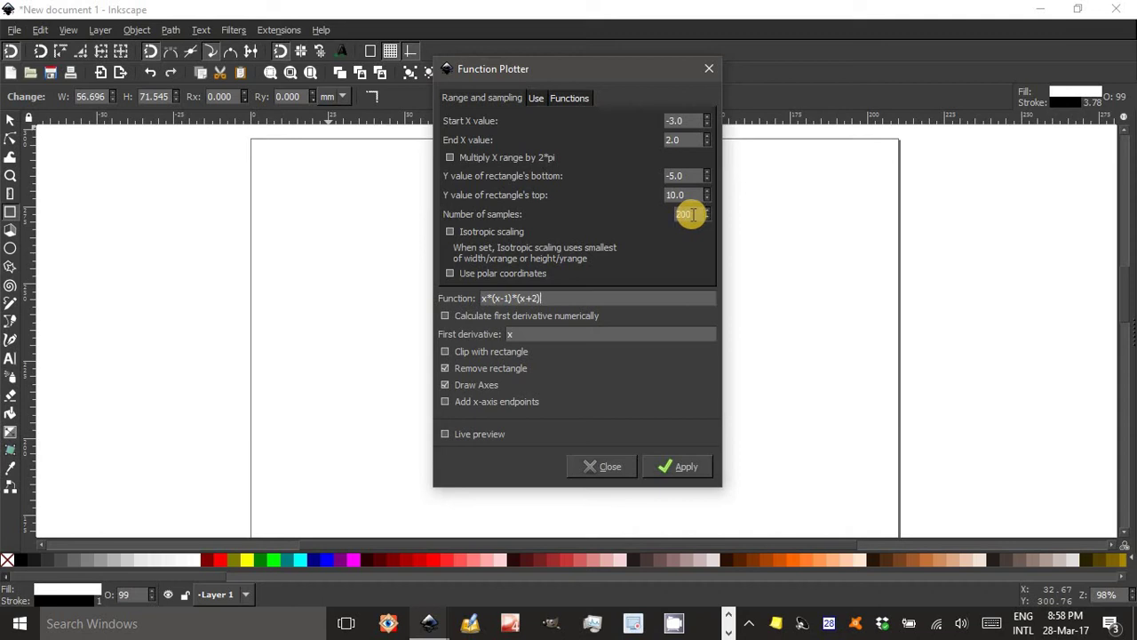
click(445, 387)
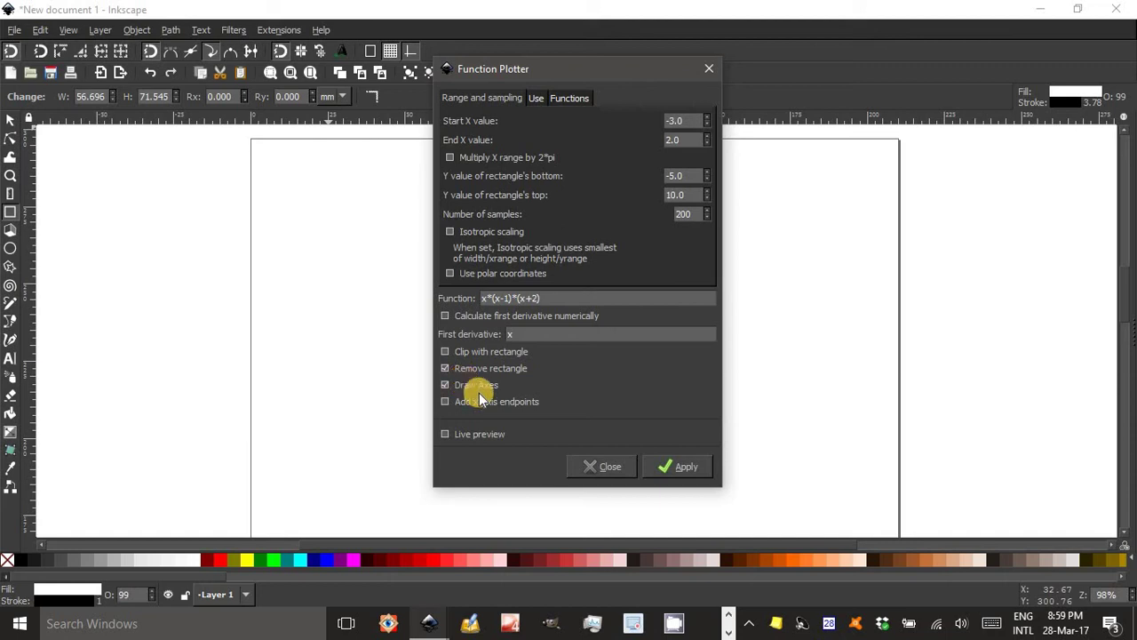
click(680, 466)
drag(579, 71, 254, 81)
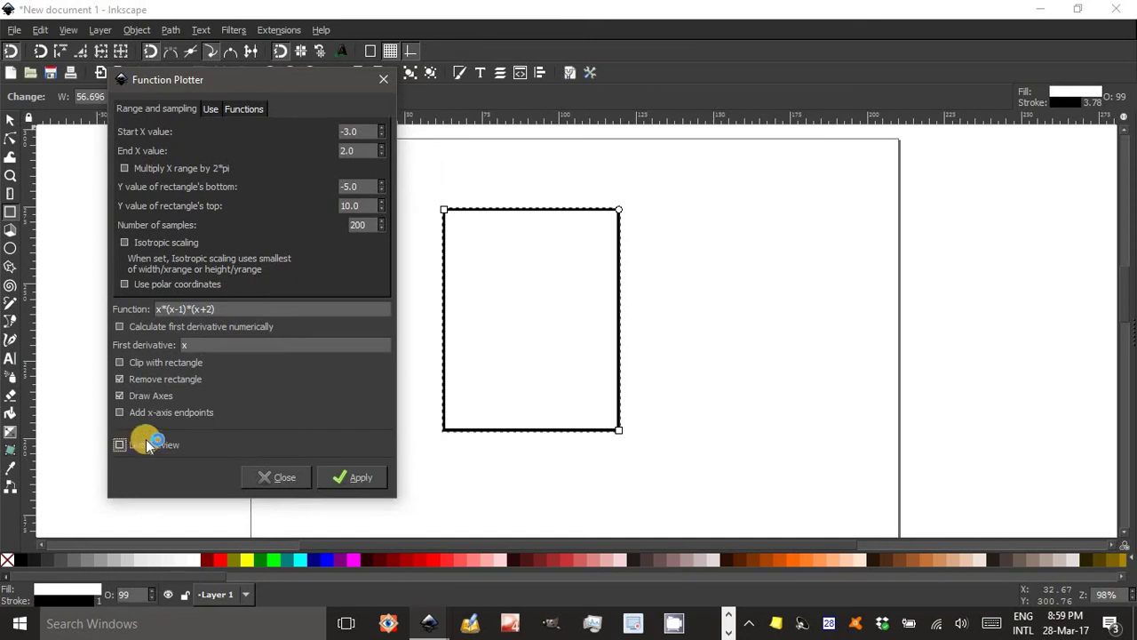
Step: Preview and apply the x*(x-1)*(x+2) plot with axes, dismiss the warning, and close the plotter
click(160, 443)
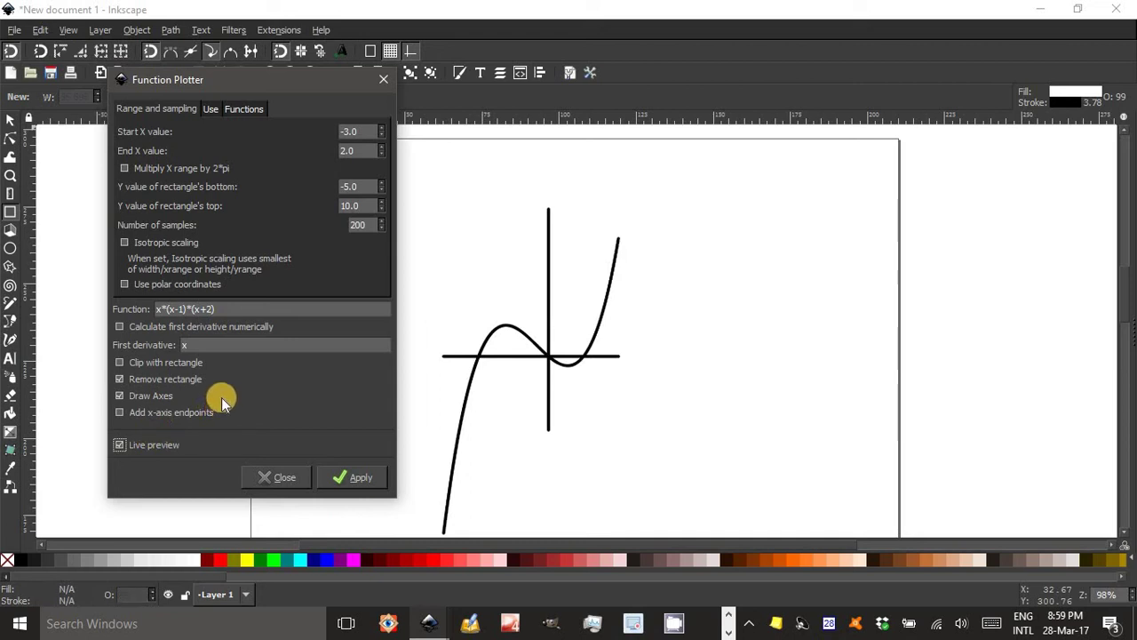
click(353, 477)
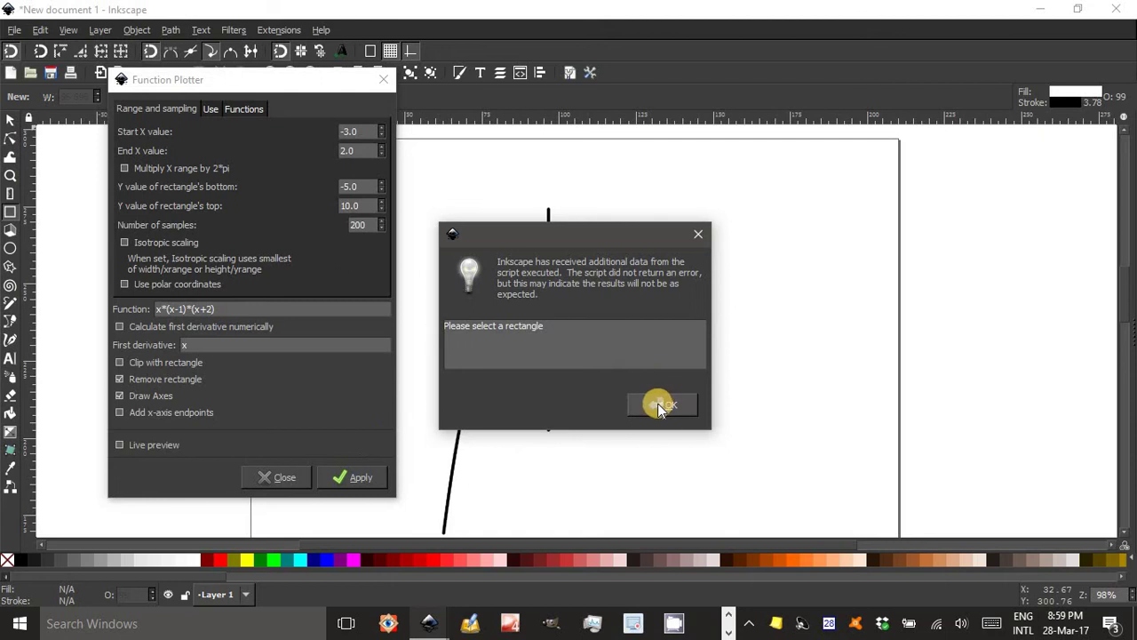
click(662, 406)
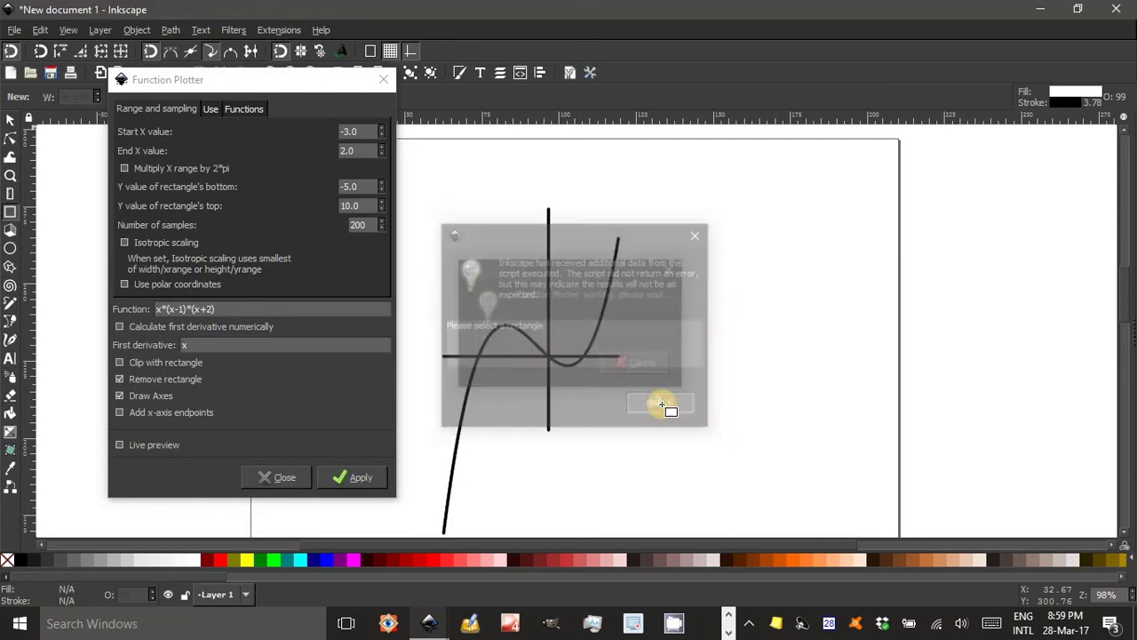
click(284, 478)
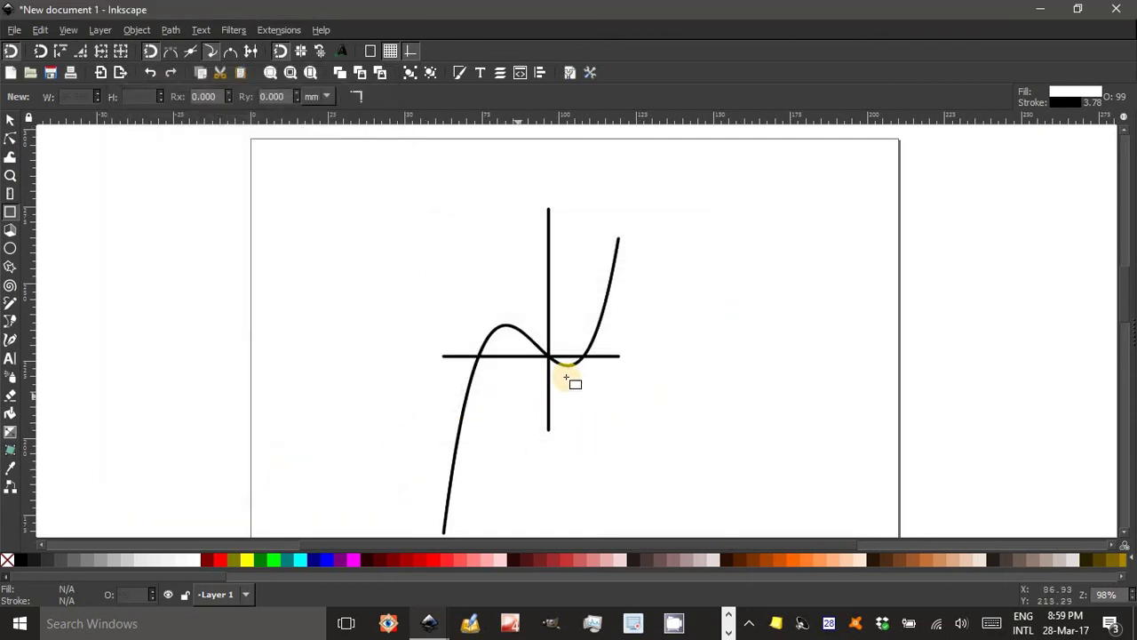
Step: Draw a 26.998 × 39.687 mm rectangle over the curve's lower tail below the x-axis
scroll(578, 379, down, 1)
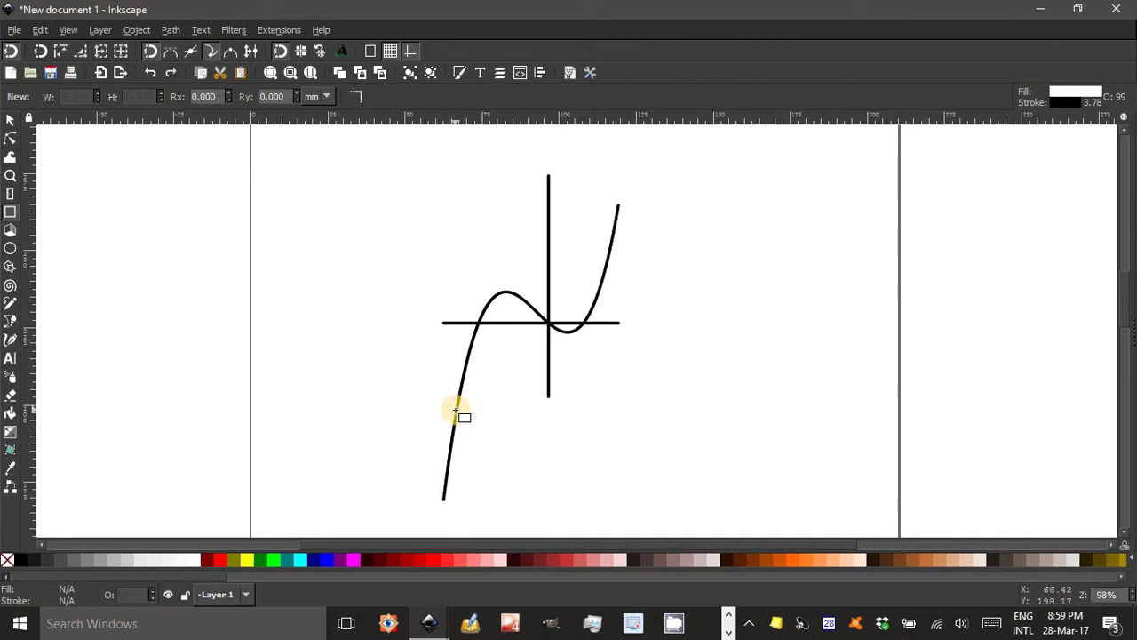
click(10, 213)
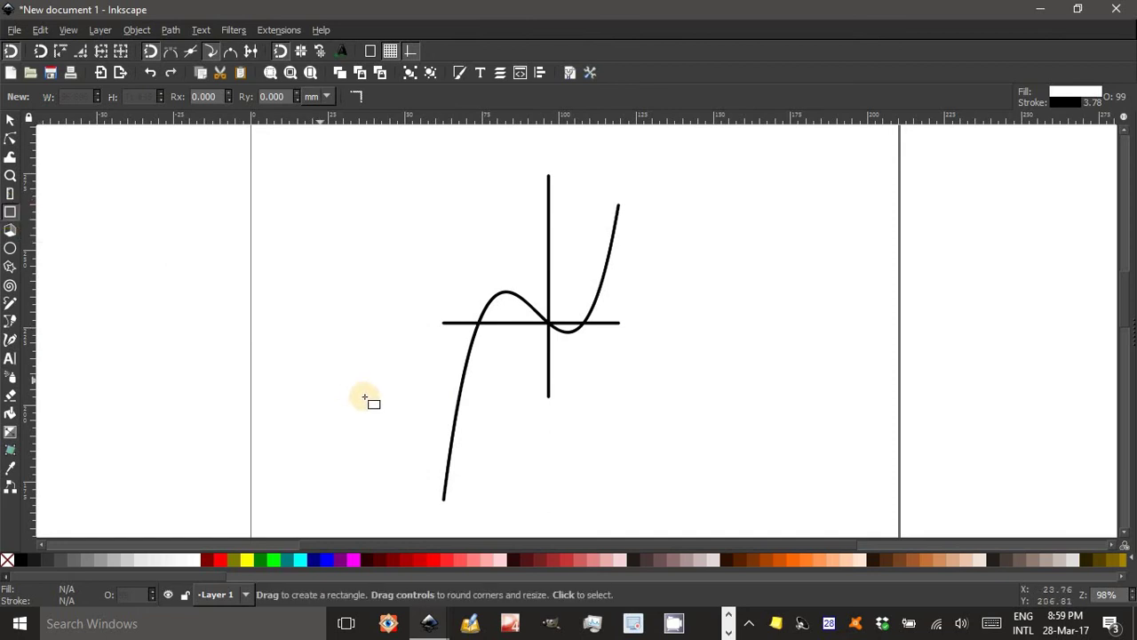
drag(420, 389, 503, 498)
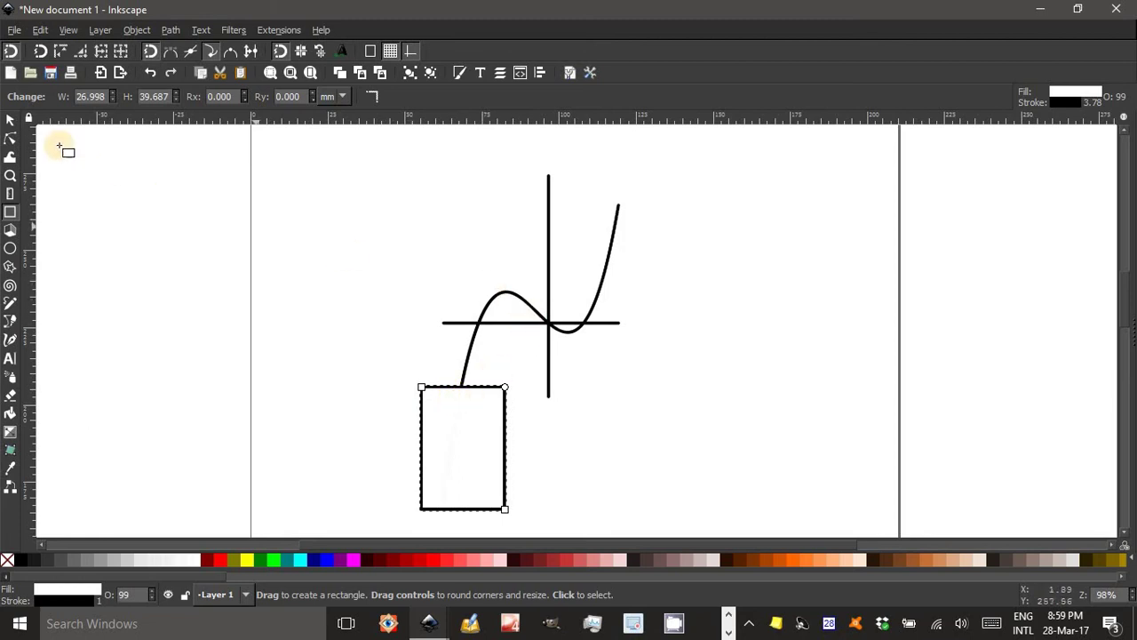
Step: Select the rectangle and curve together and apply Path > Difference, merging them into one closed path
click(9, 121)
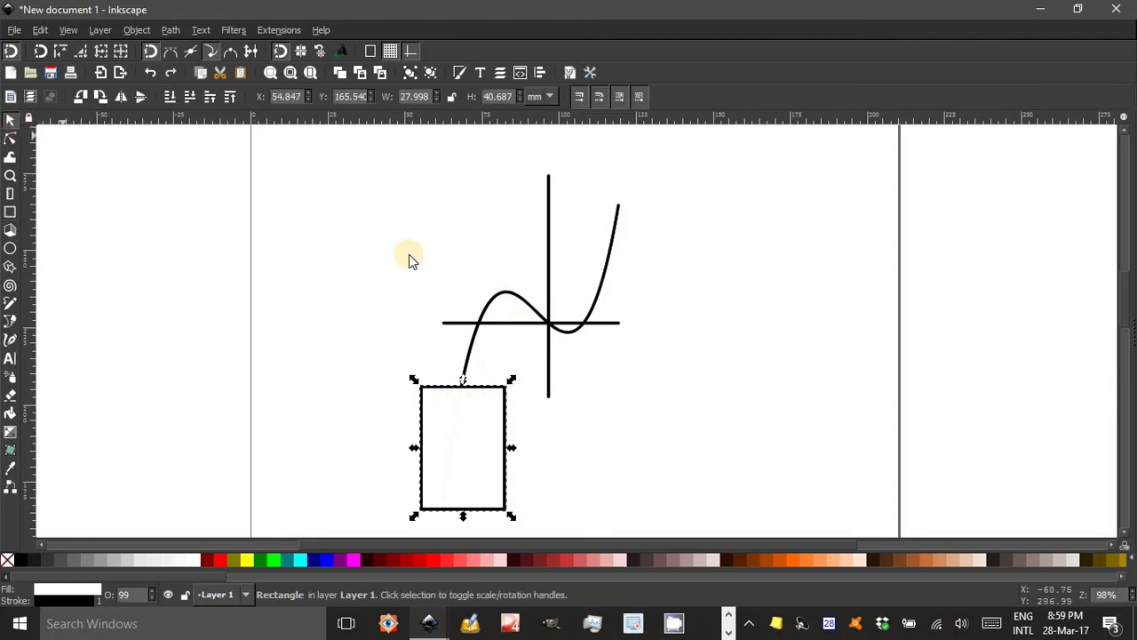
shift+click(551, 325)
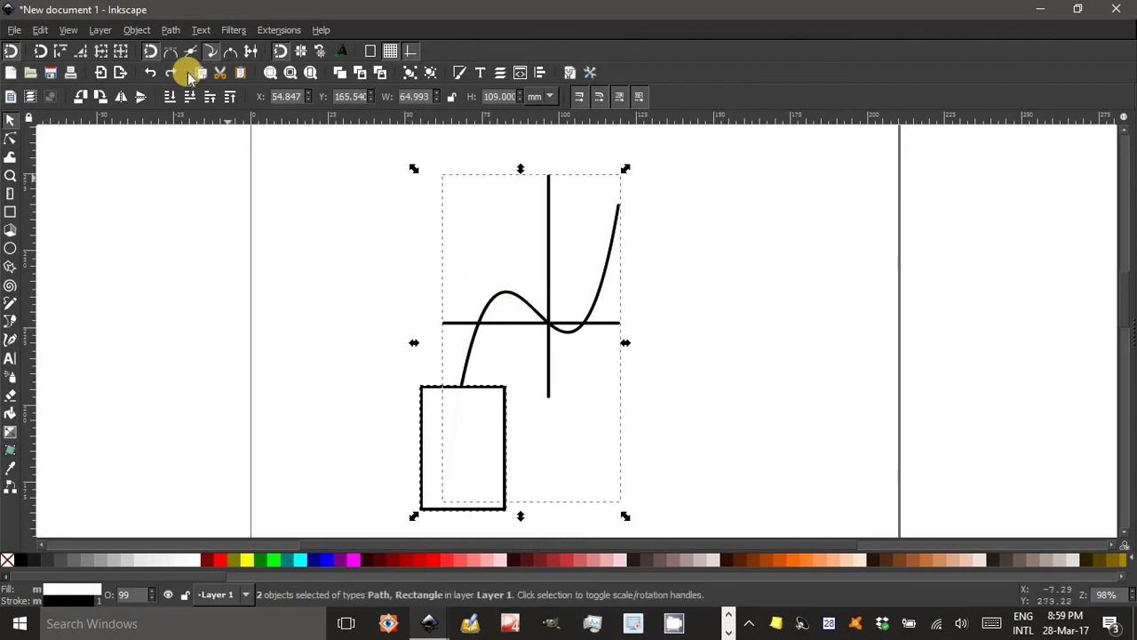
click(171, 30)
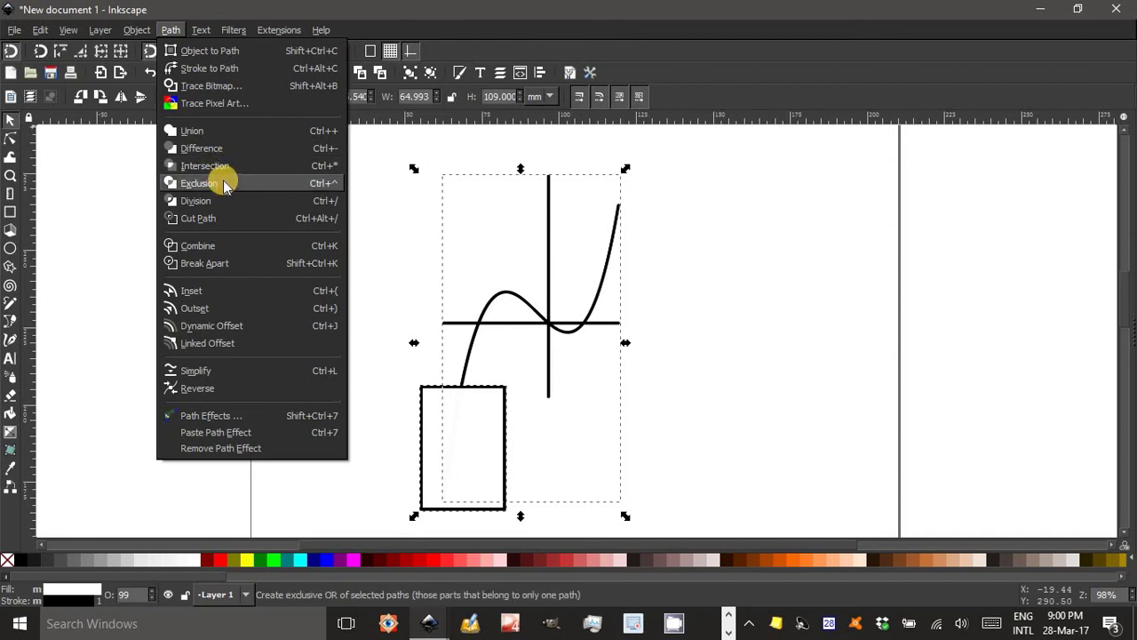
click(218, 149)
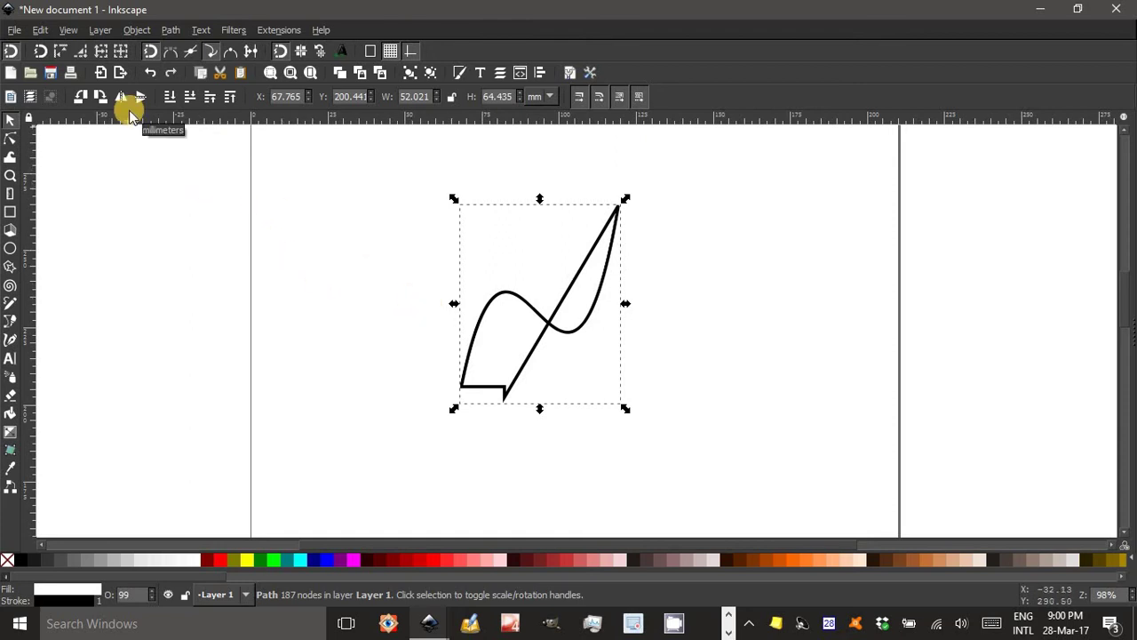
Step: Undo the difference and cut the curve along the rectangle with Path > Cut Path
key(ctrl+z)
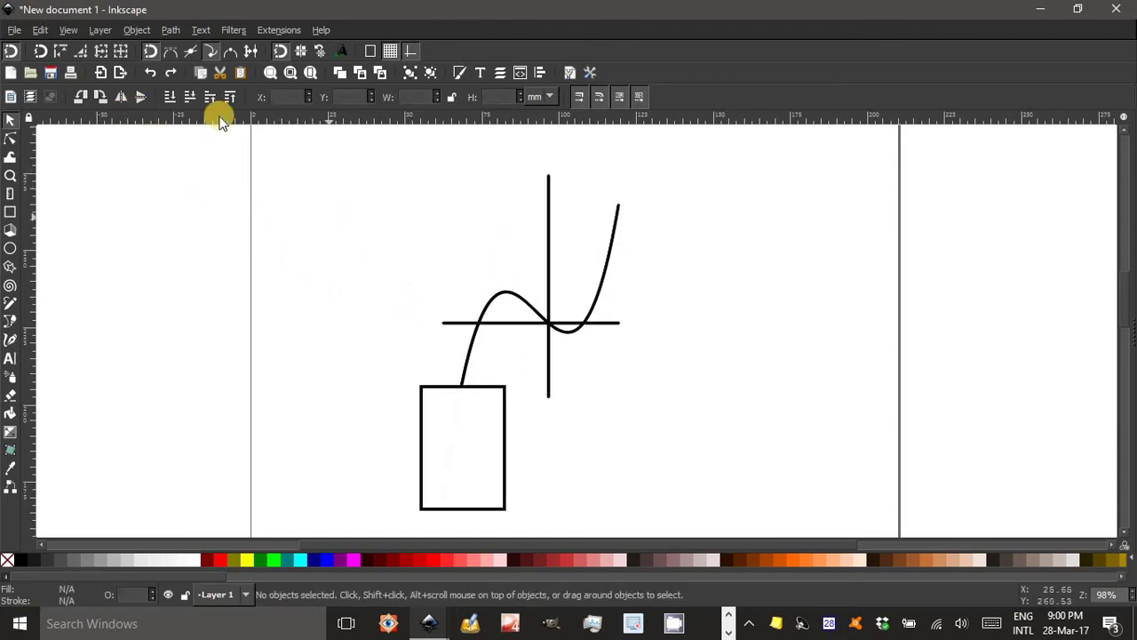
click(424, 449)
shift+click(489, 310)
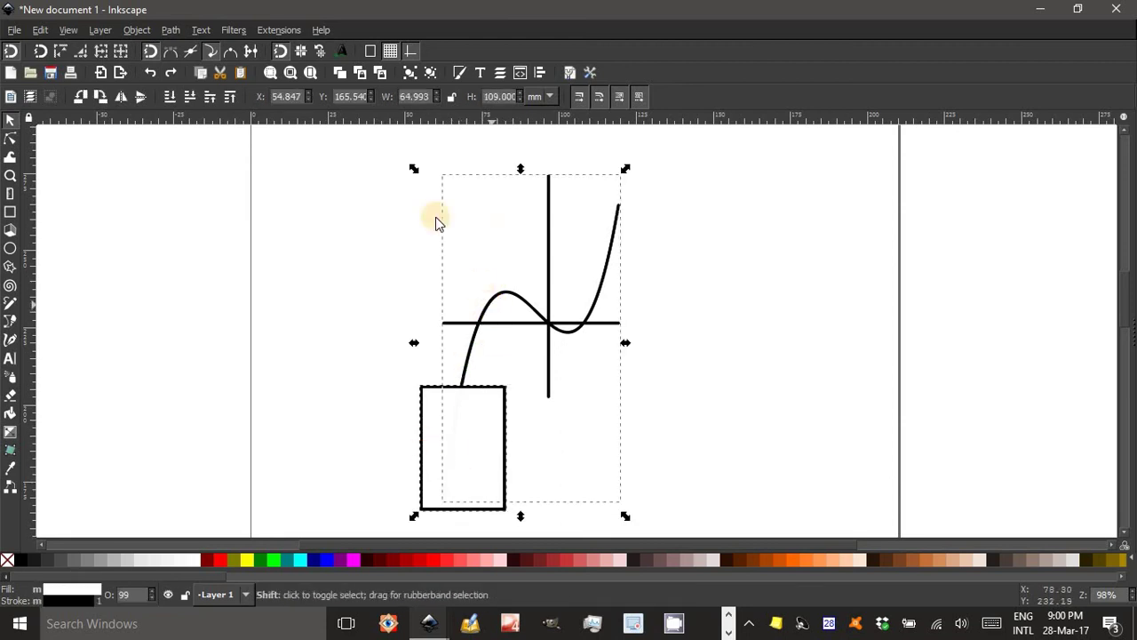
click(171, 30)
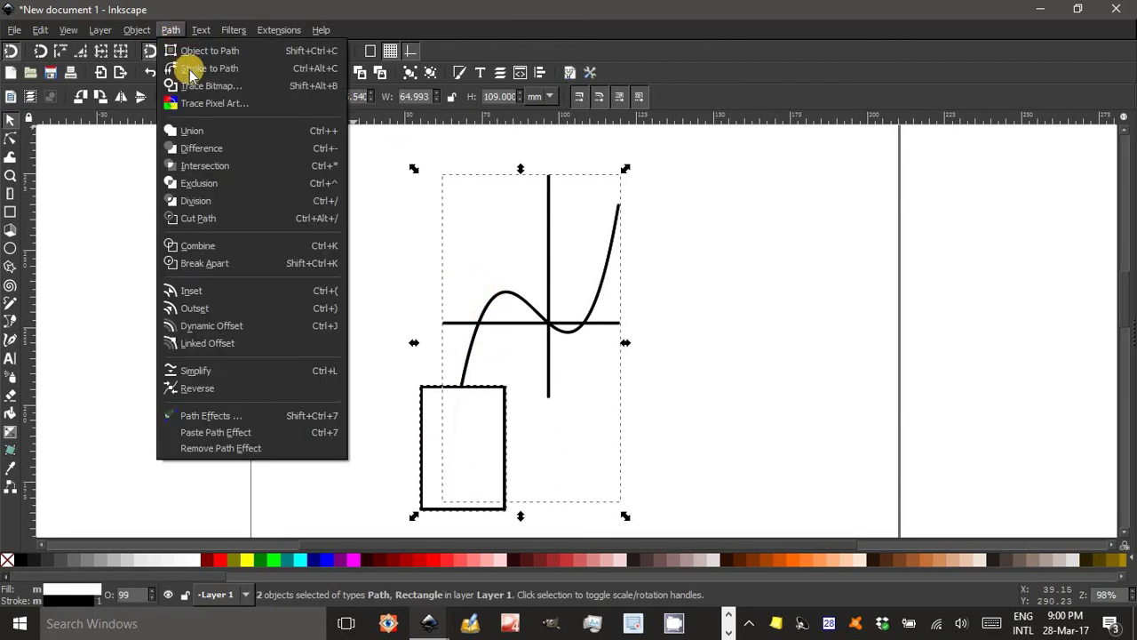
click(222, 220)
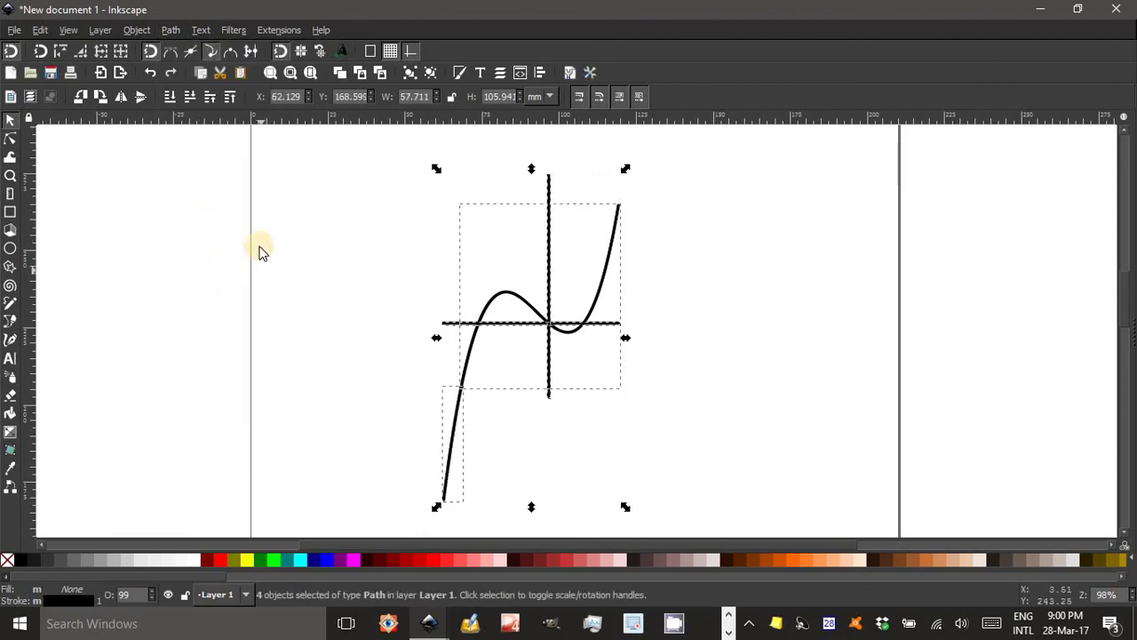
Step: Select the split-off lower tail piece and inspect its nodes
click(294, 312)
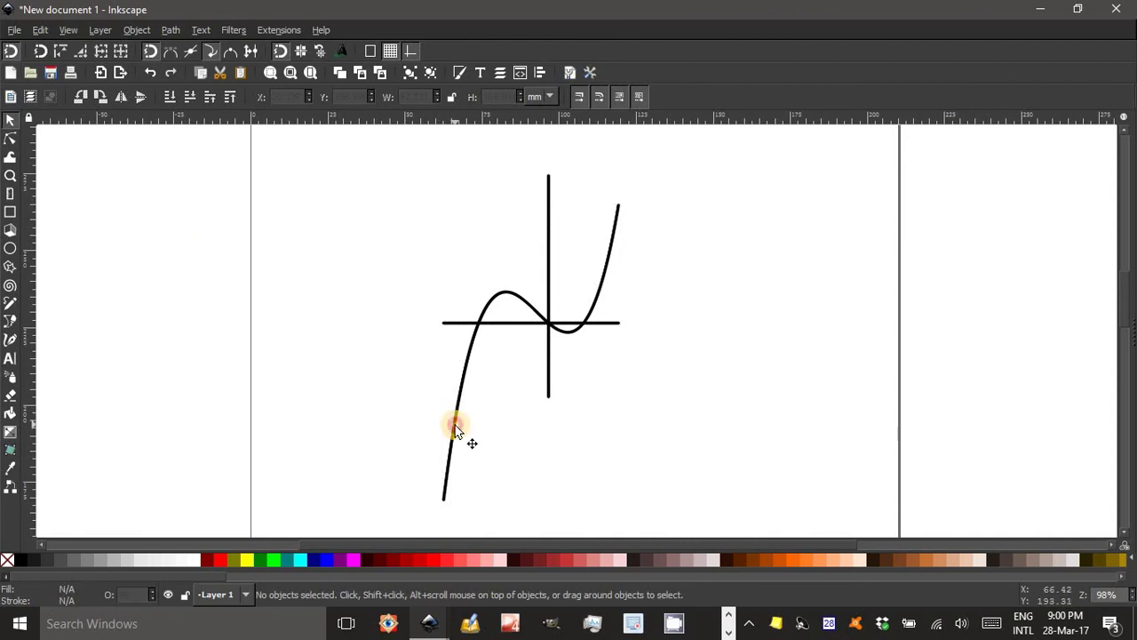
click(449, 422)
key(n)
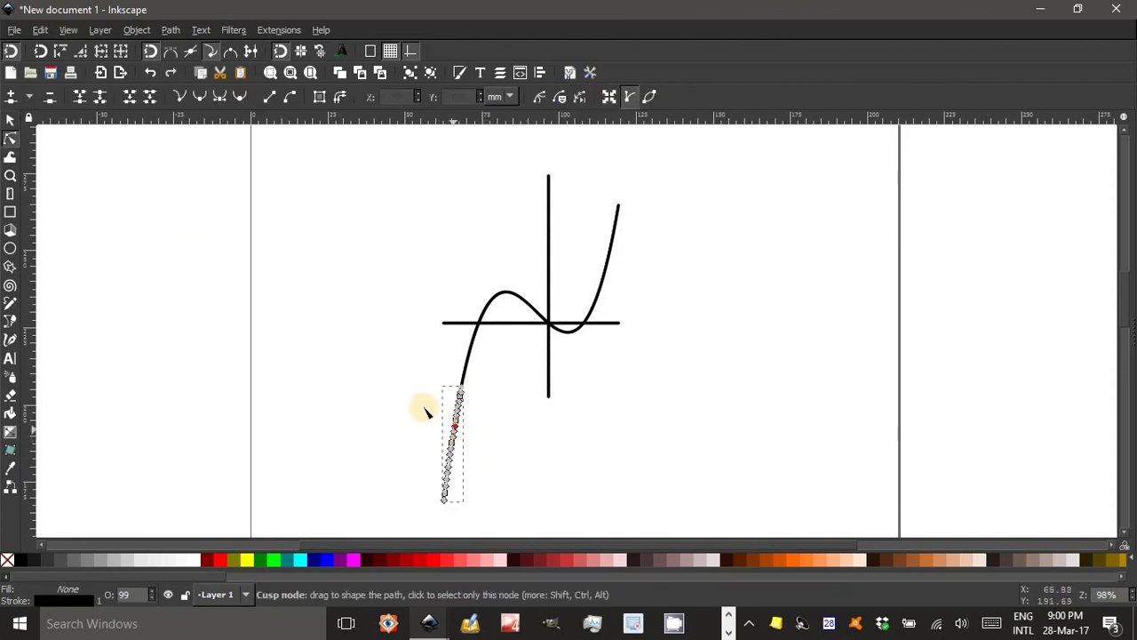
click(10, 120)
Step: Break the graph into separate paths with Path > Break Apart and delete the curve's lower tail piece
drag(344, 167, 678, 521)
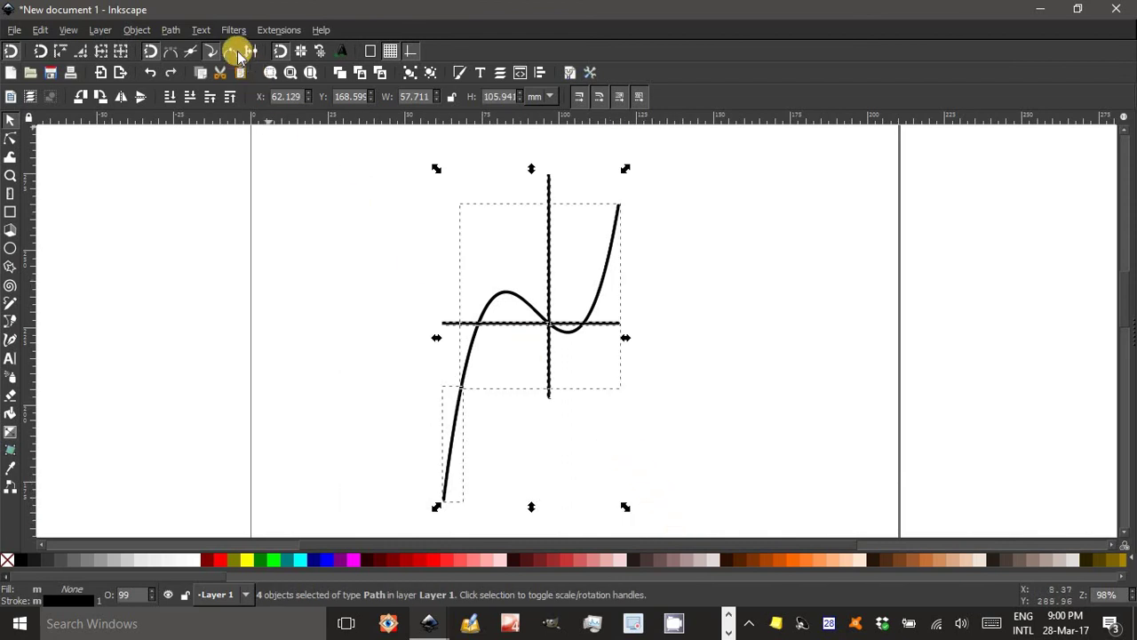
click(169, 29)
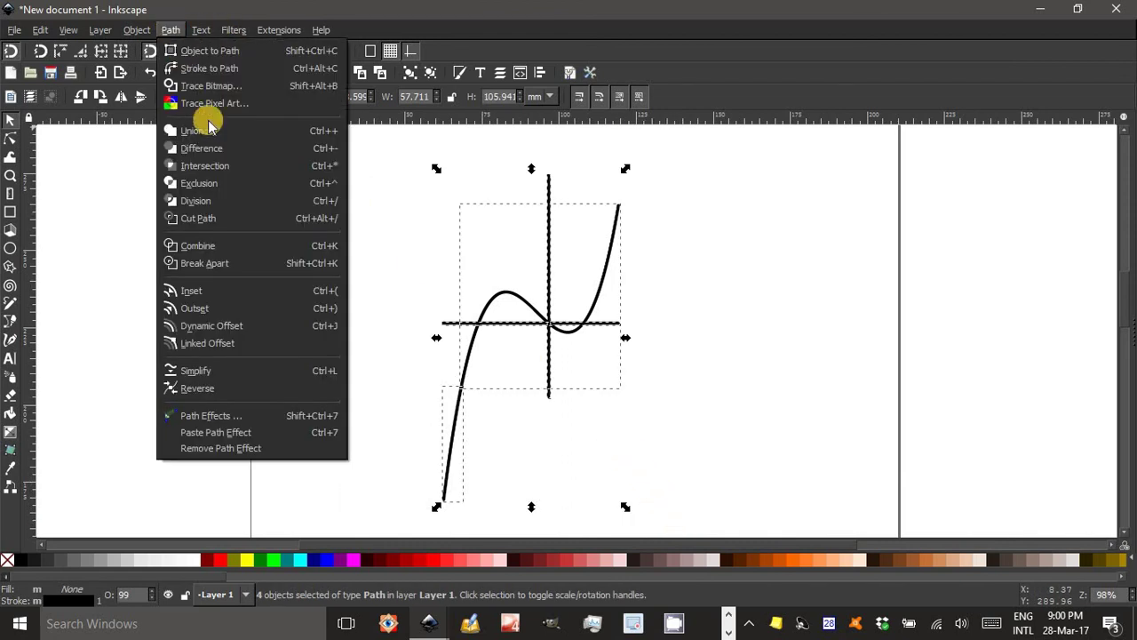
click(237, 263)
click(430, 413)
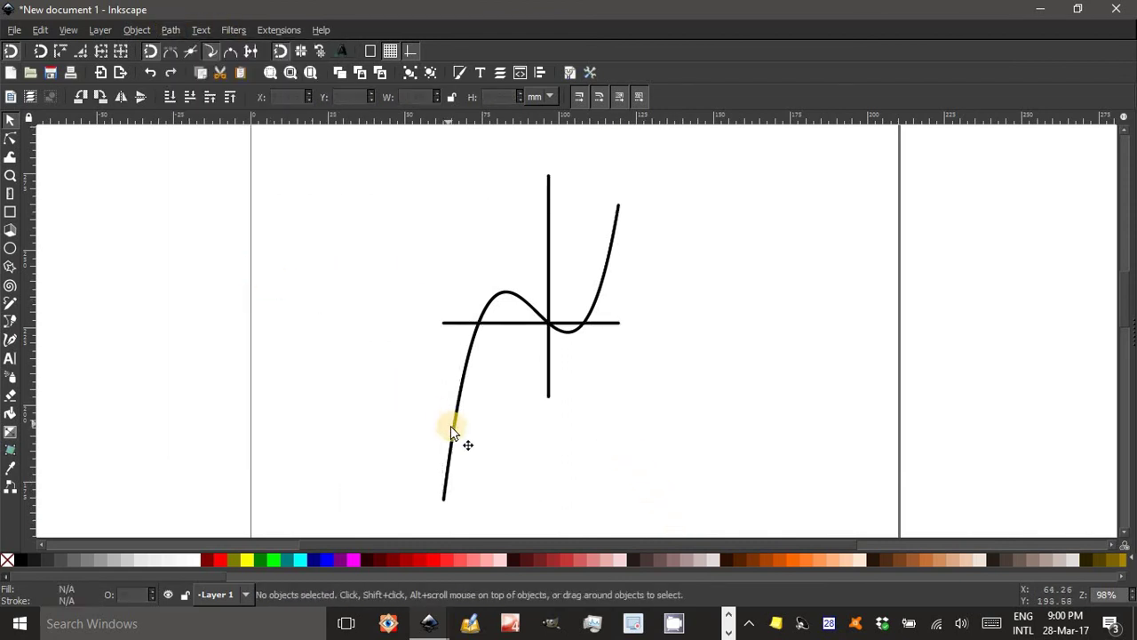
click(454, 433)
key(Delete)
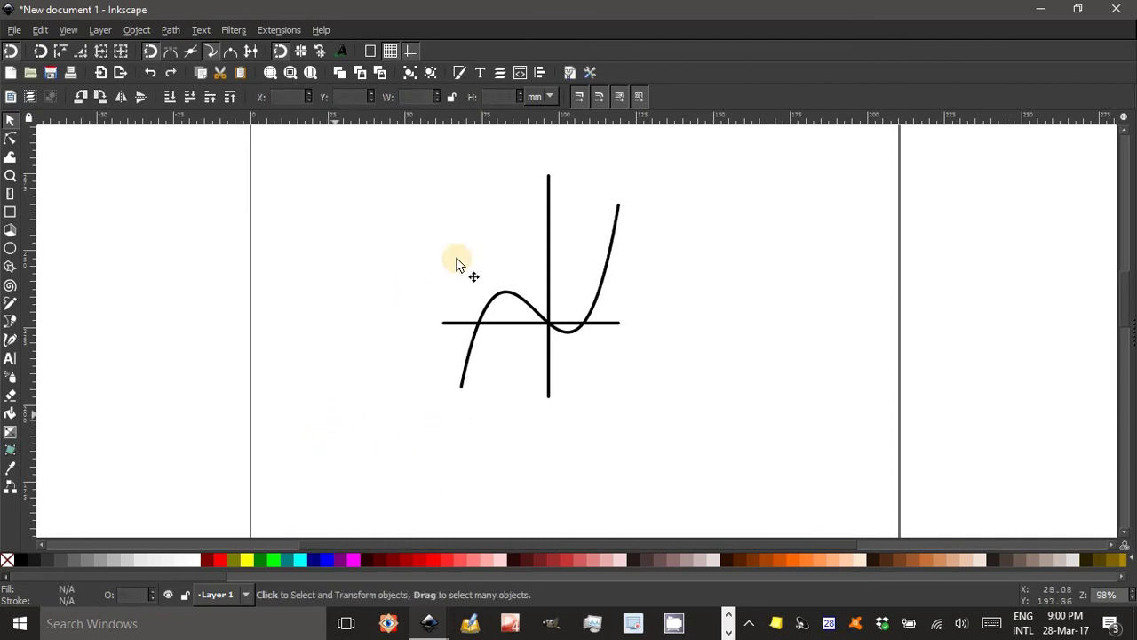
click(551, 197)
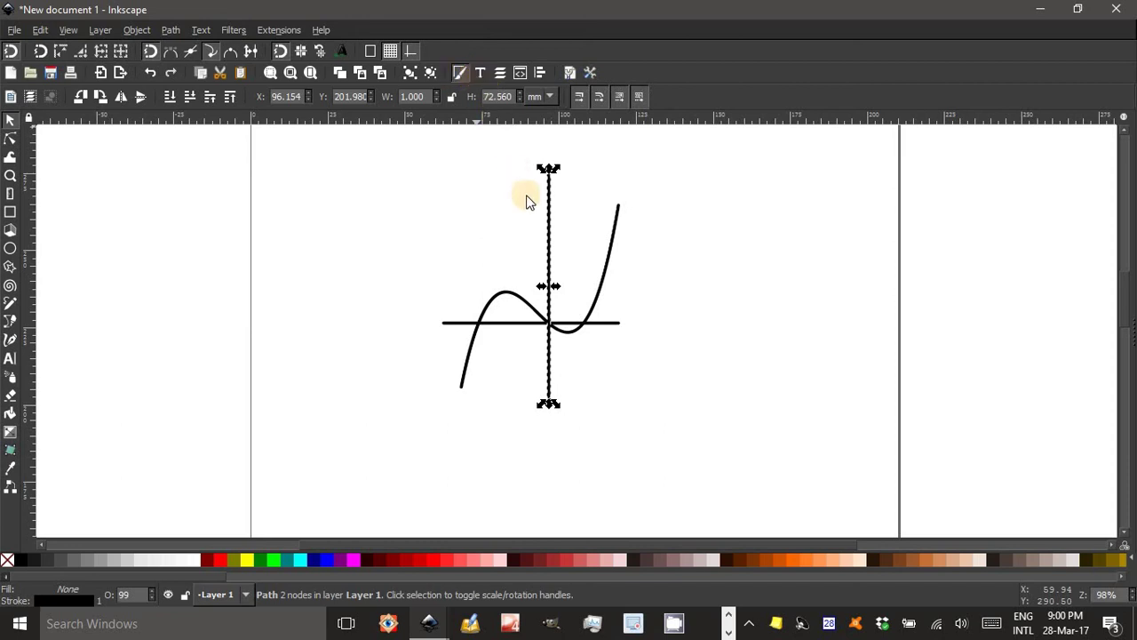
Step: Give the vertical axis a small arrowhead end marker at its top in Stroke style
click(1026, 144)
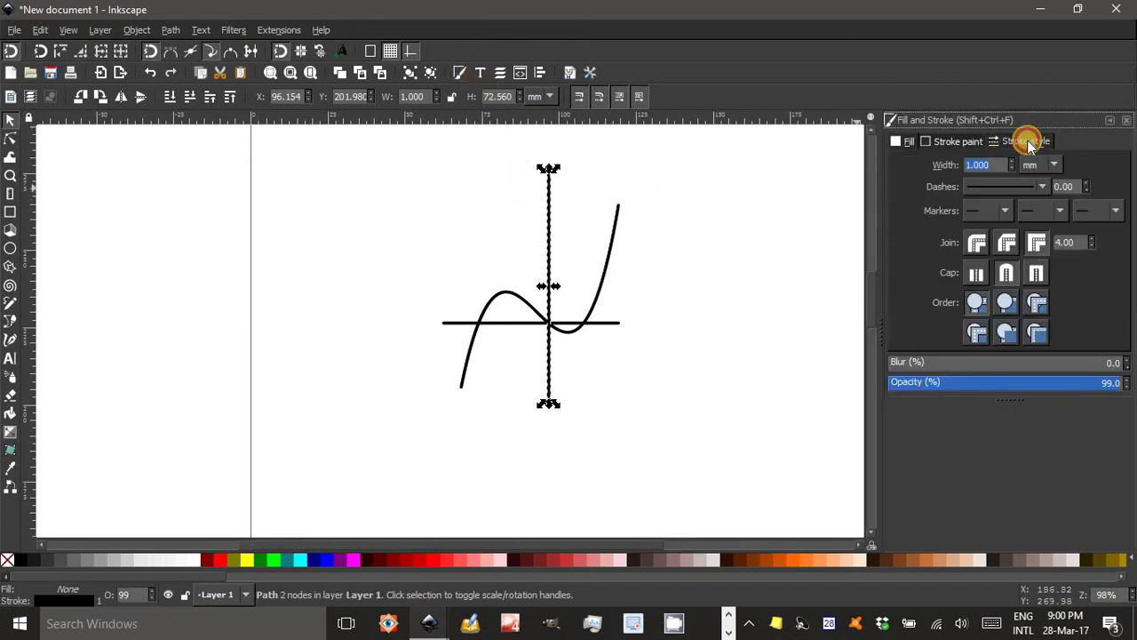
click(1006, 211)
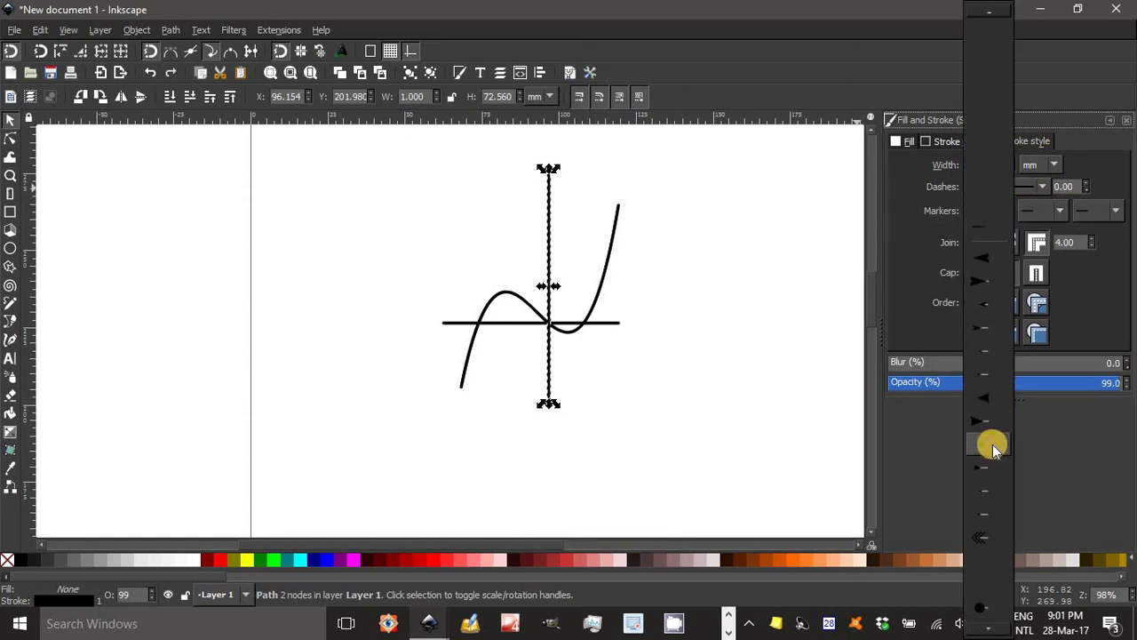
click(992, 443)
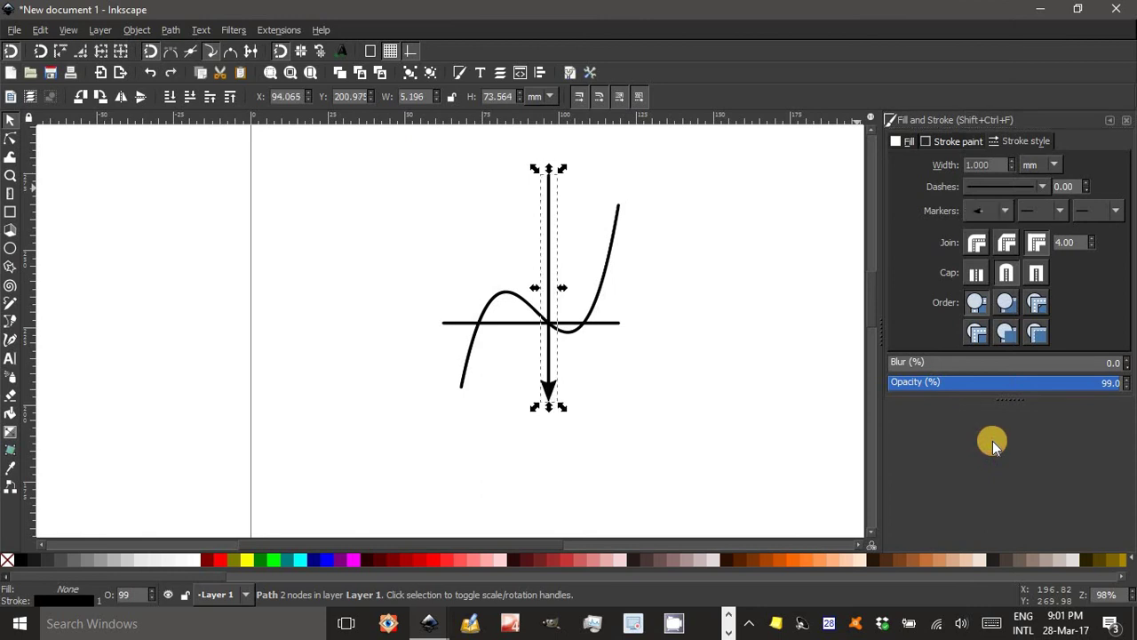
key(ctrl+z)
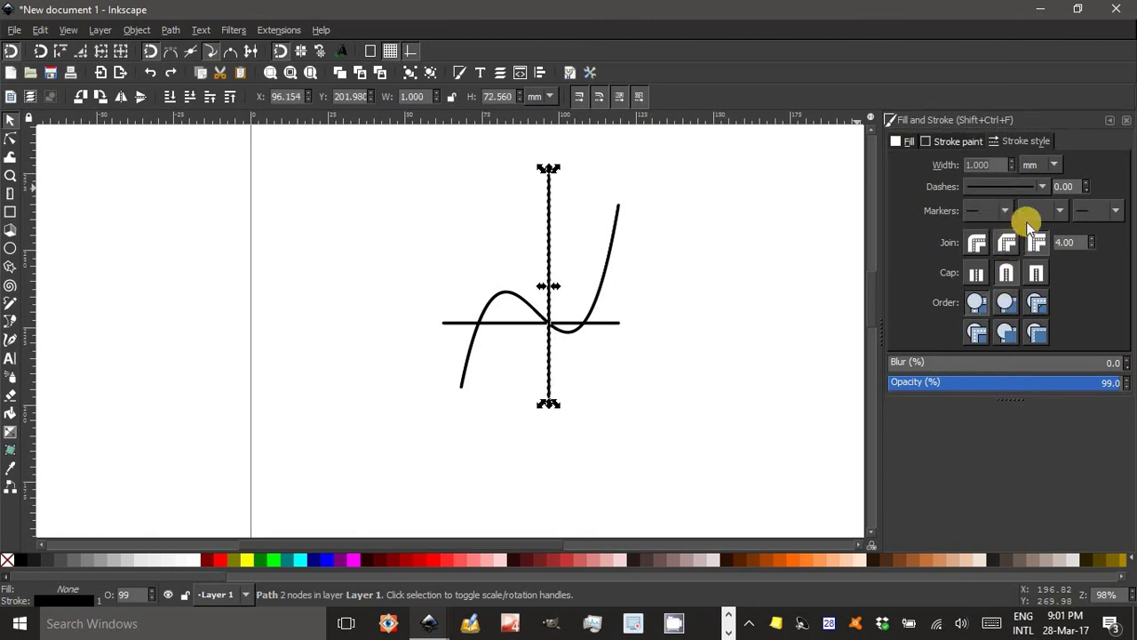
click(1116, 210)
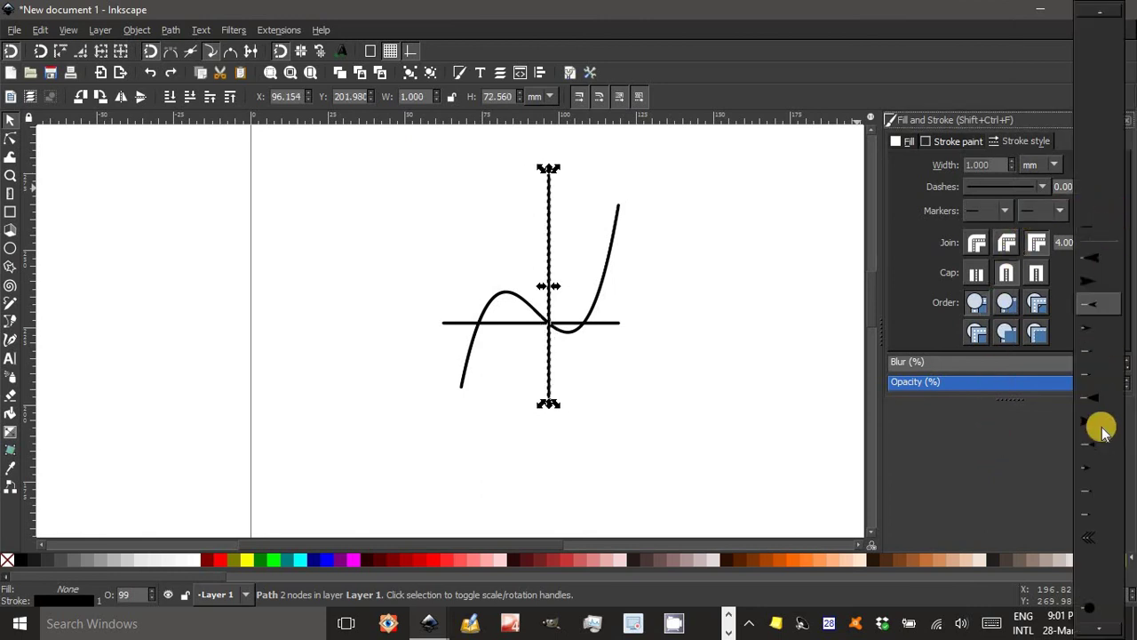
click(1094, 468)
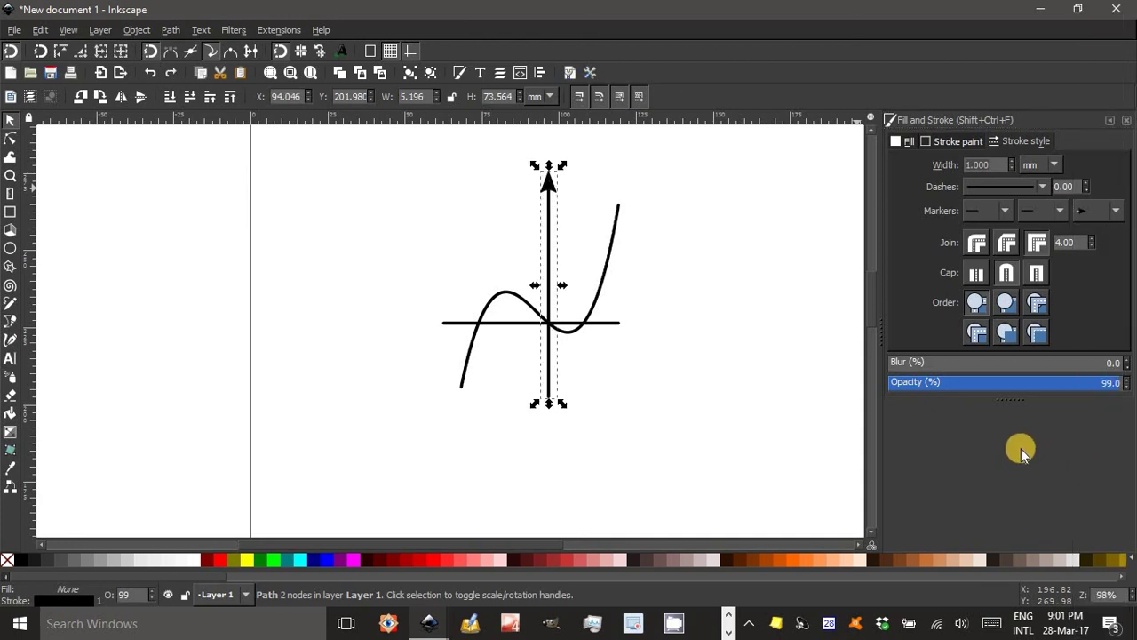
click(1113, 210)
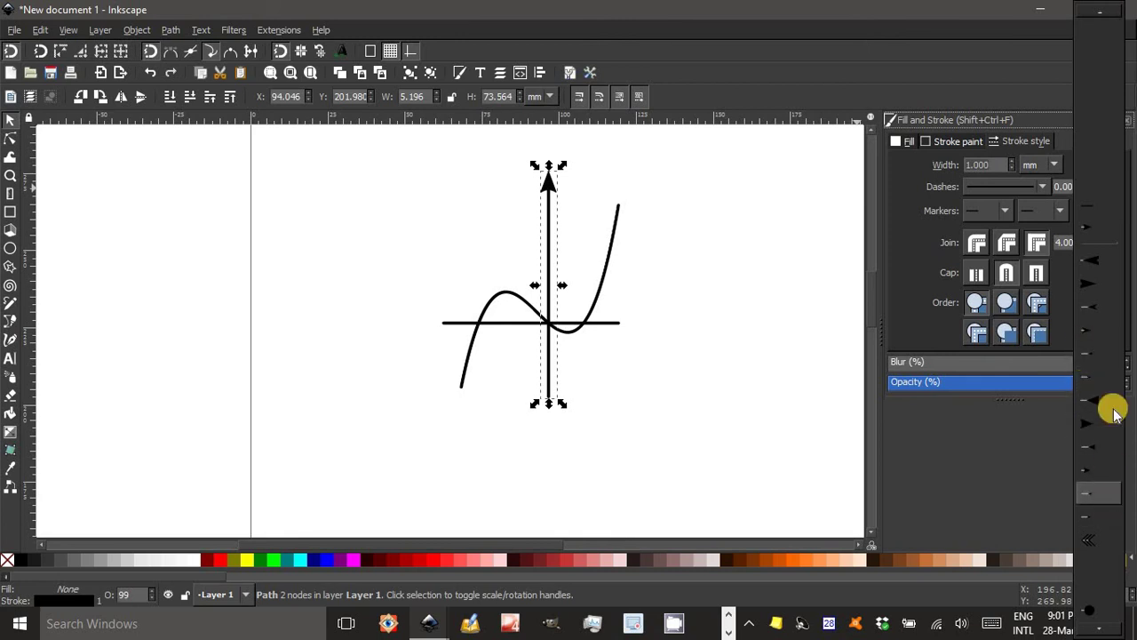
scroll(1100, 420, up, 1)
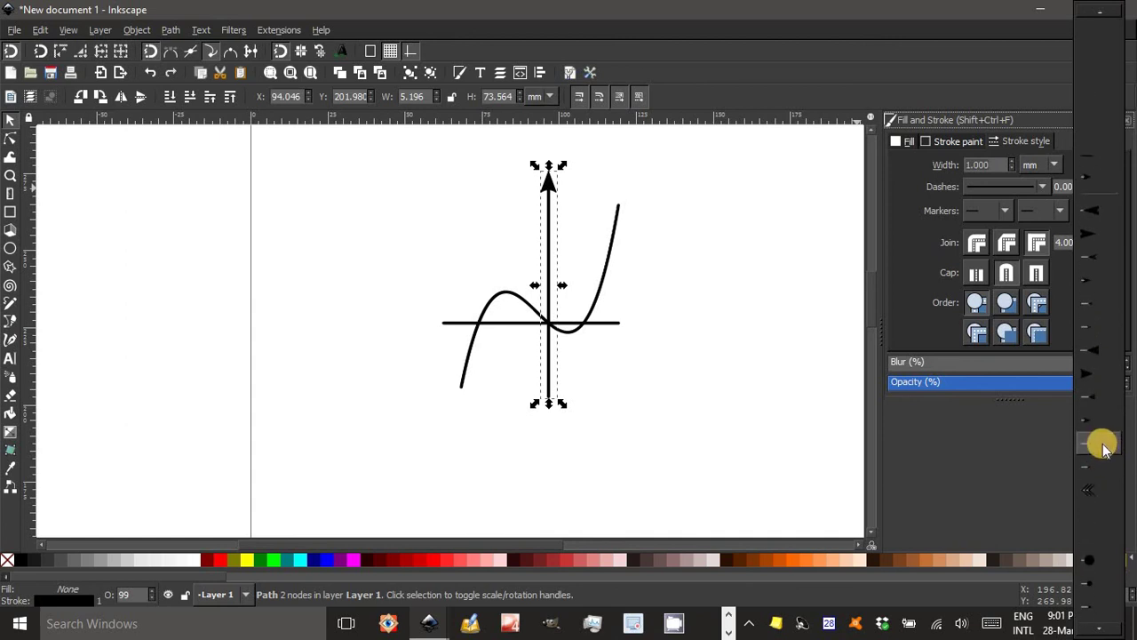
scroll(1102, 440, down, 2)
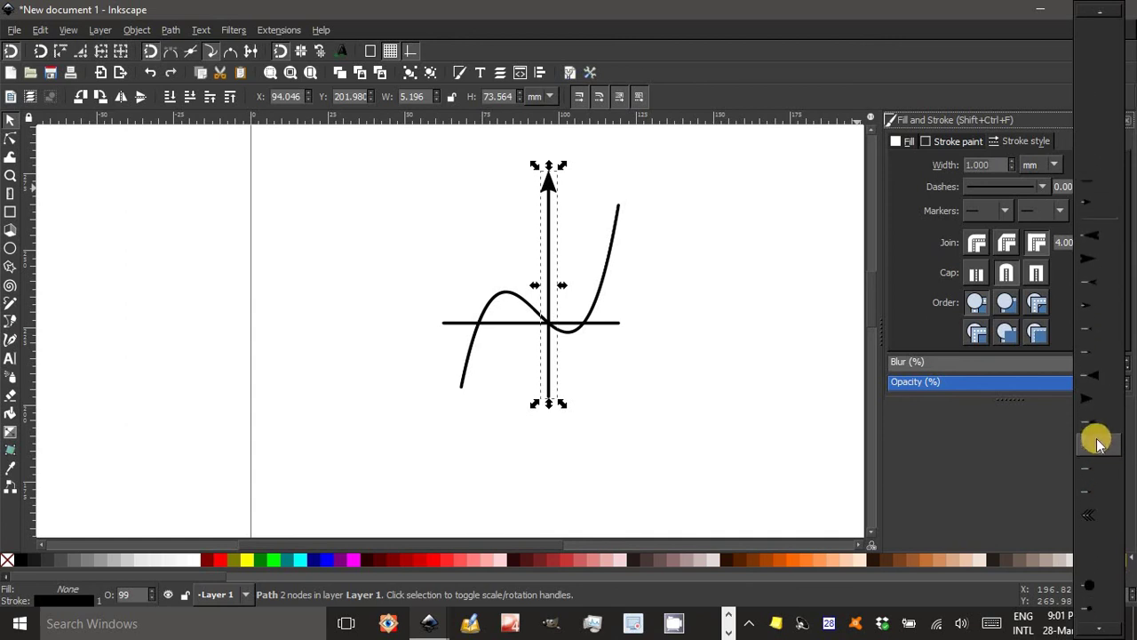
click(1107, 494)
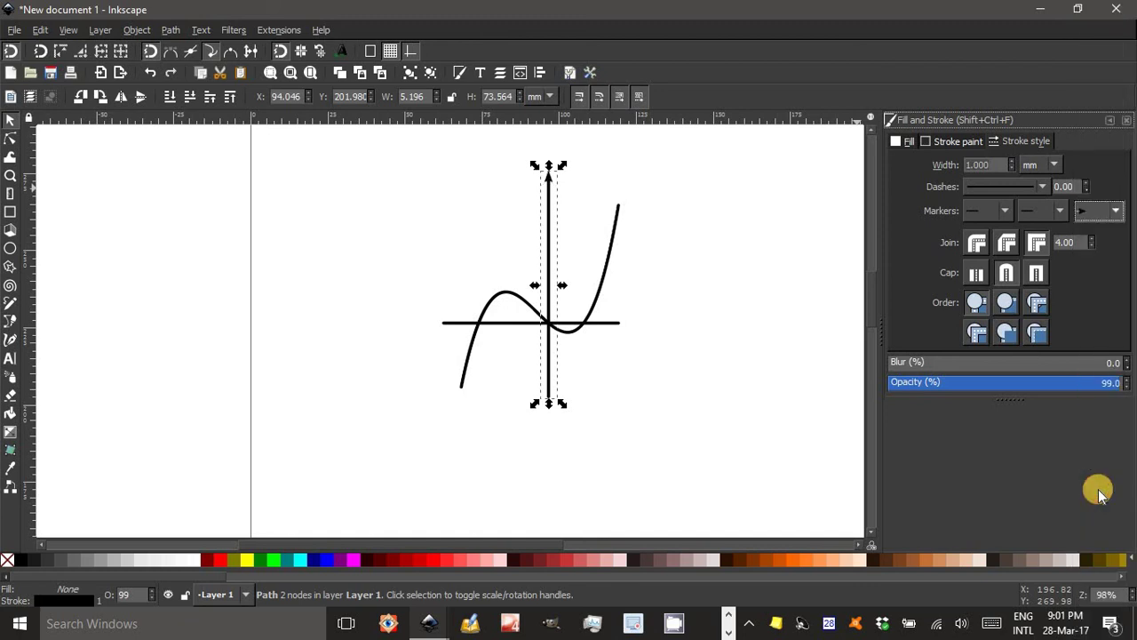
Step: Add an arrowhead end marker to the horizontal axis's right end
click(619, 327)
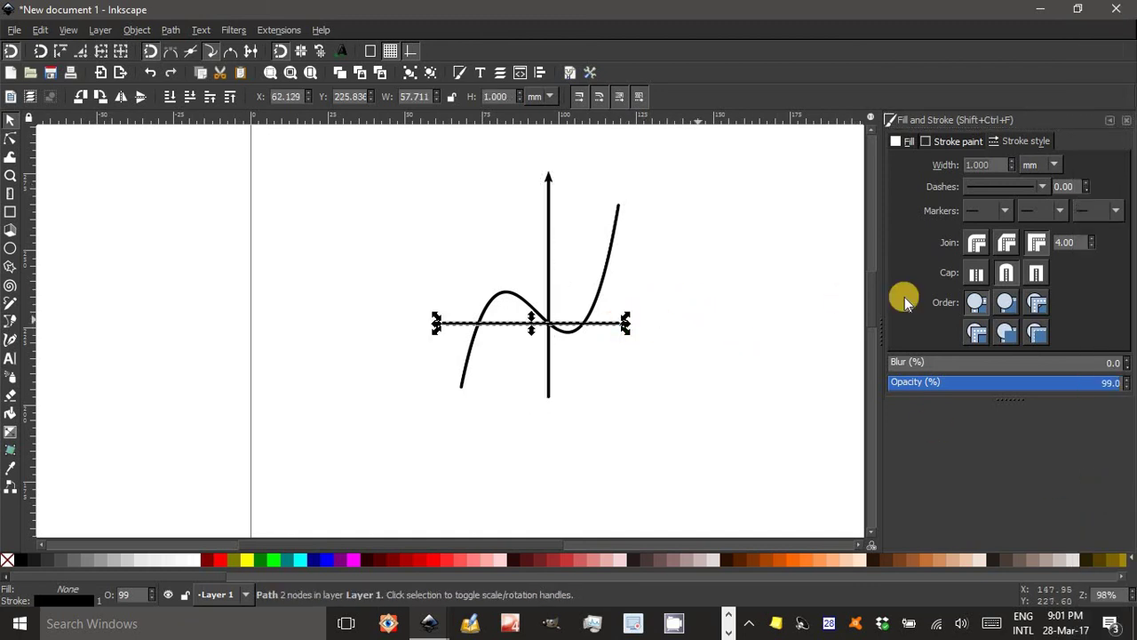
click(1113, 211)
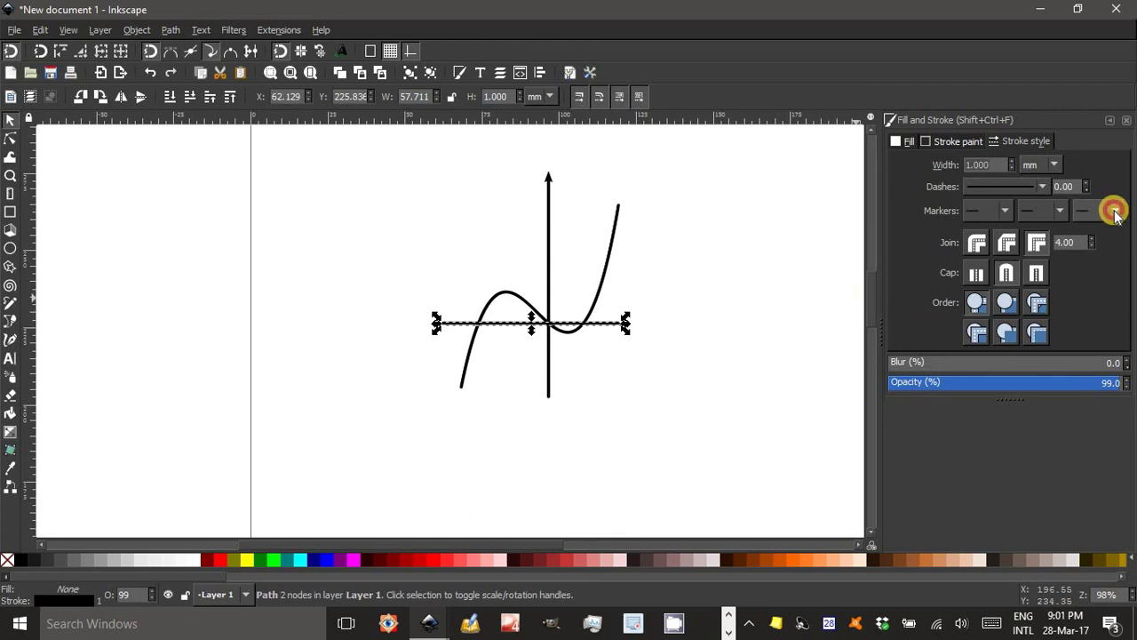
click(1105, 556)
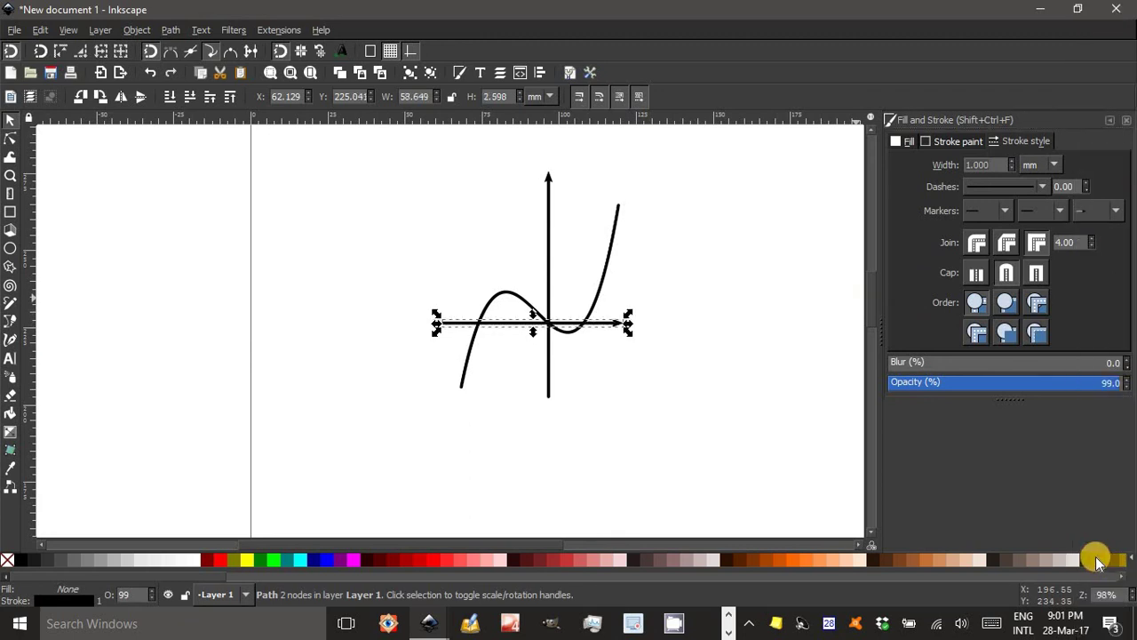
Step: Set the stroke width of both axes to 0.7 mm
click(745, 329)
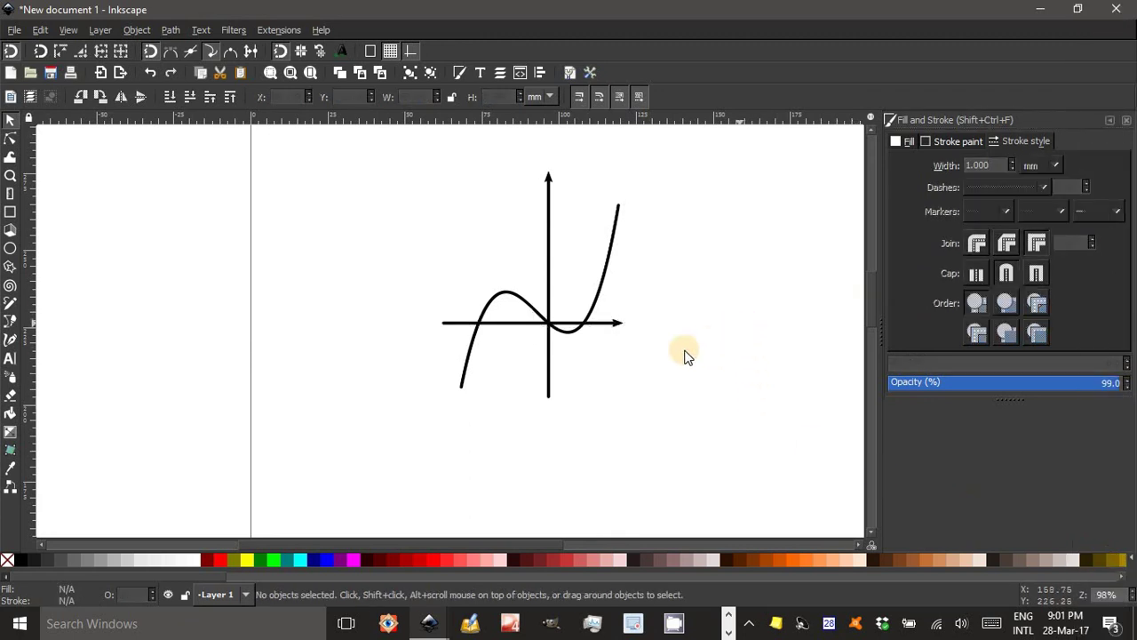
click(549, 233)
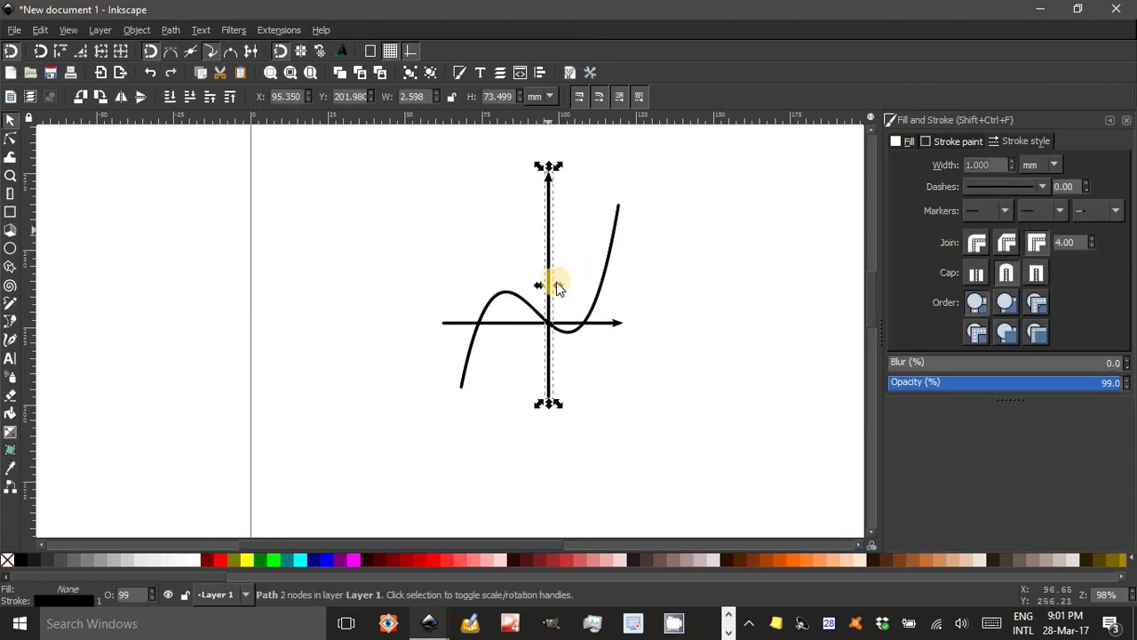
shift+click(611, 334)
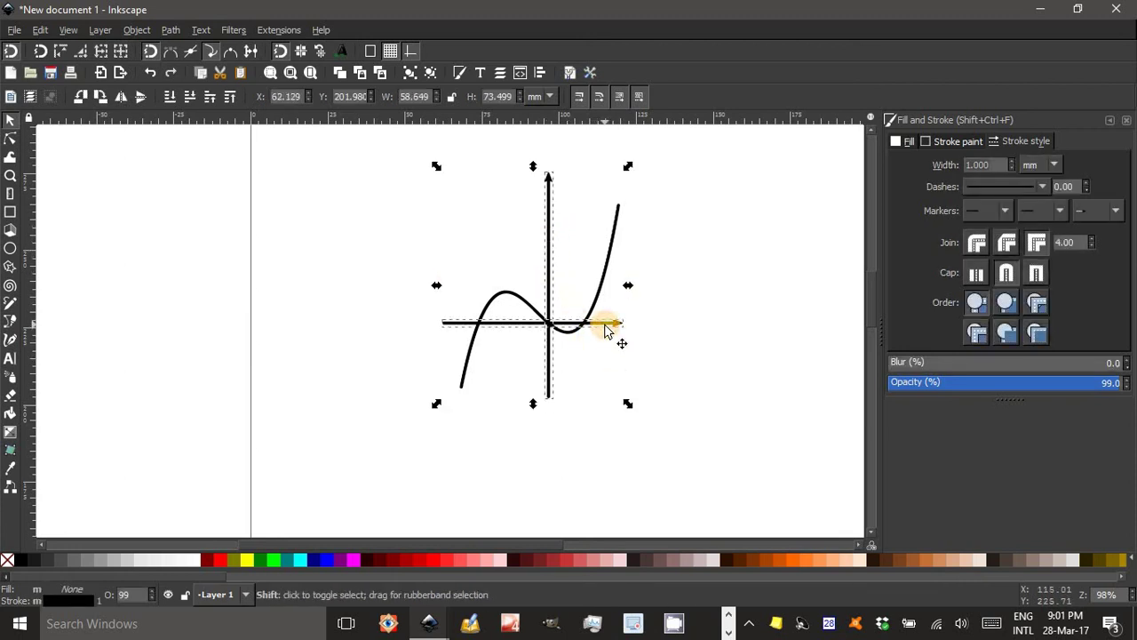
double_click(978, 165)
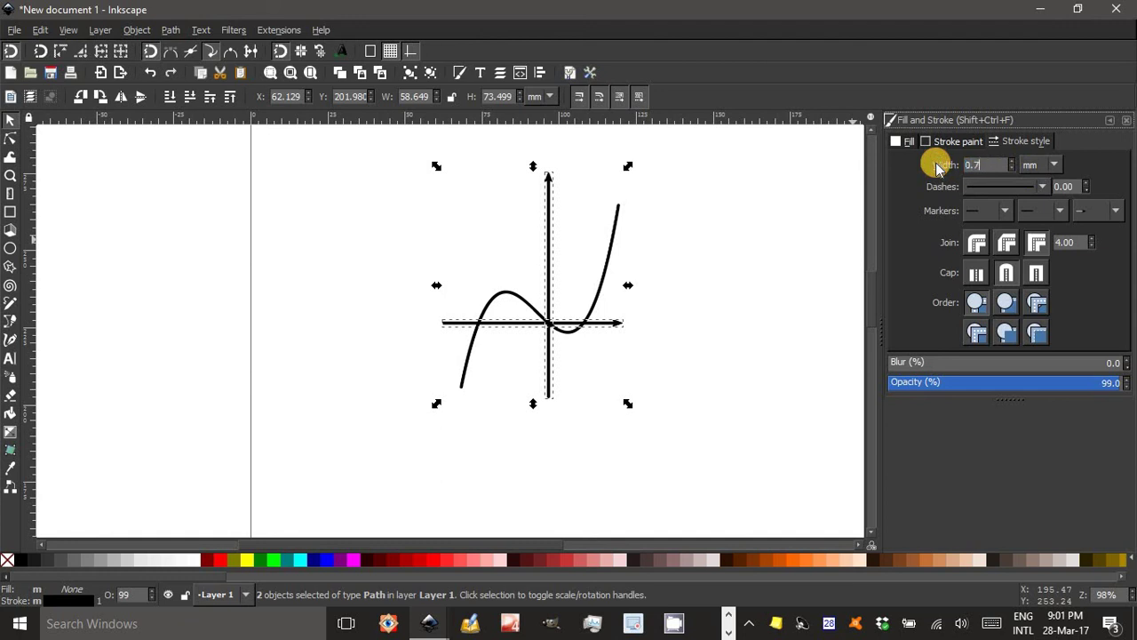
text(0.7)
key(Return)
click(734, 323)
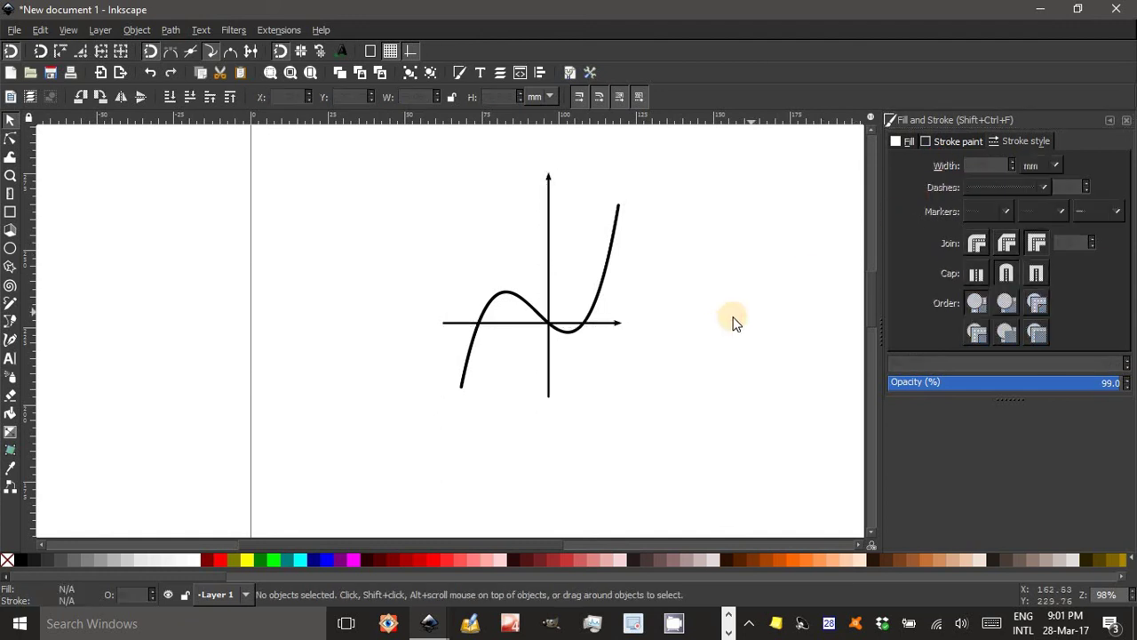
Step: Make the cubic curve's stroke red, undoing the accidental red fill
click(607, 270)
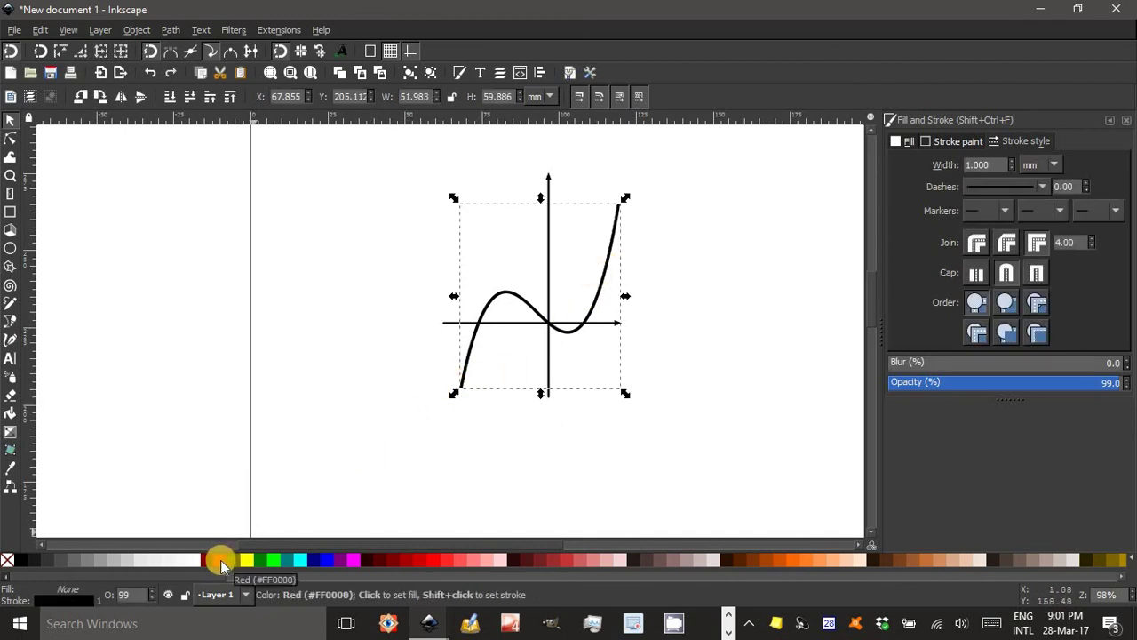
click(221, 562)
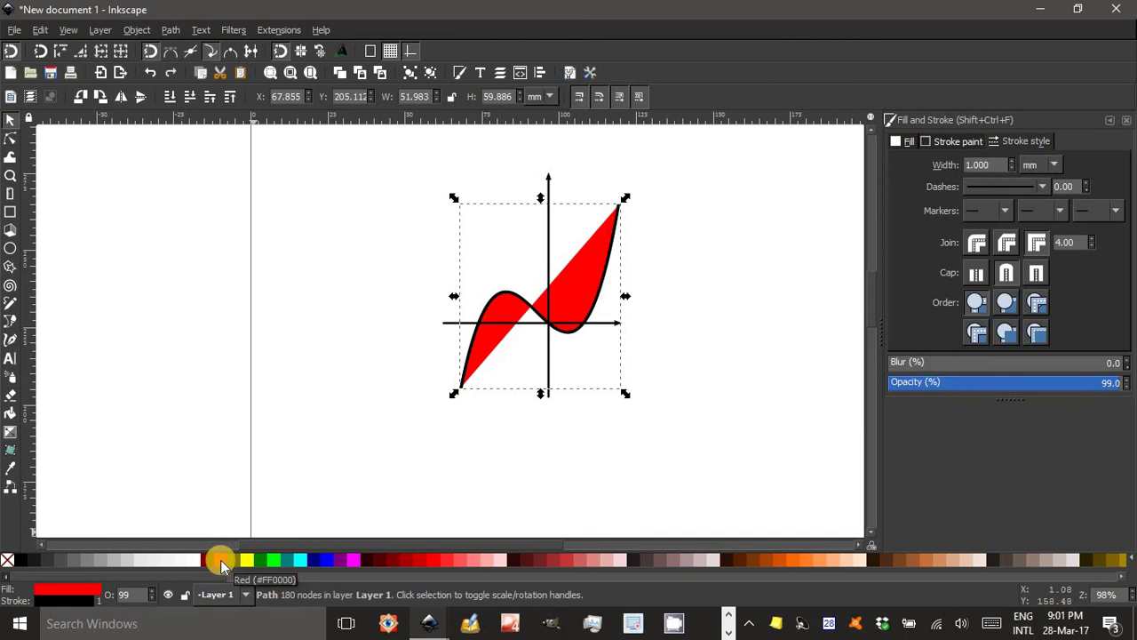
key(ctrl+z)
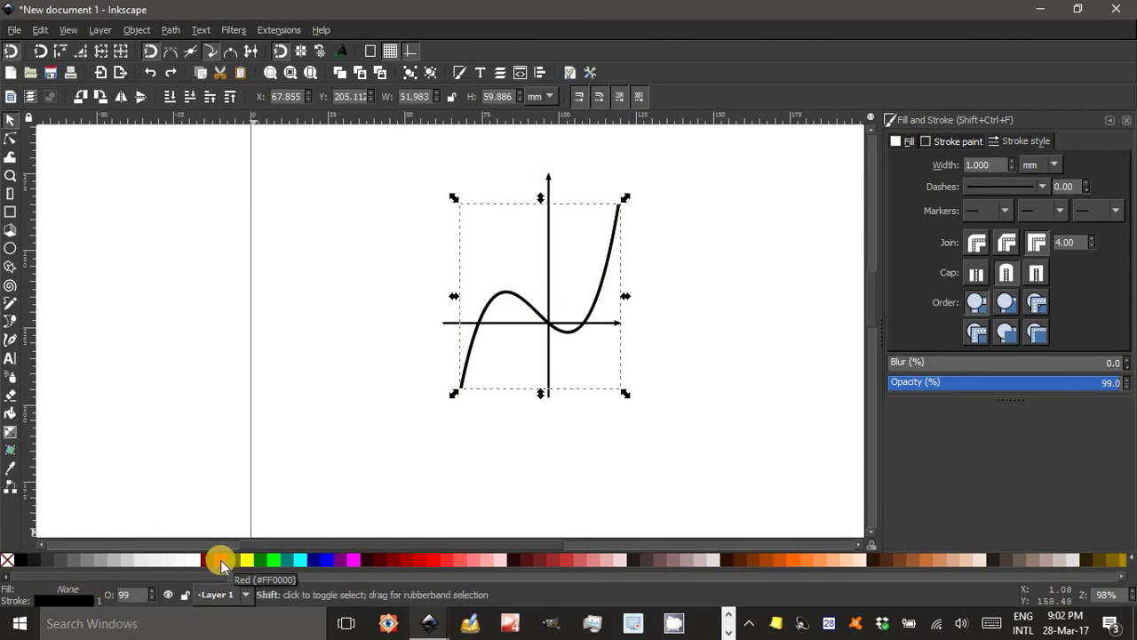
shift+click(220, 561)
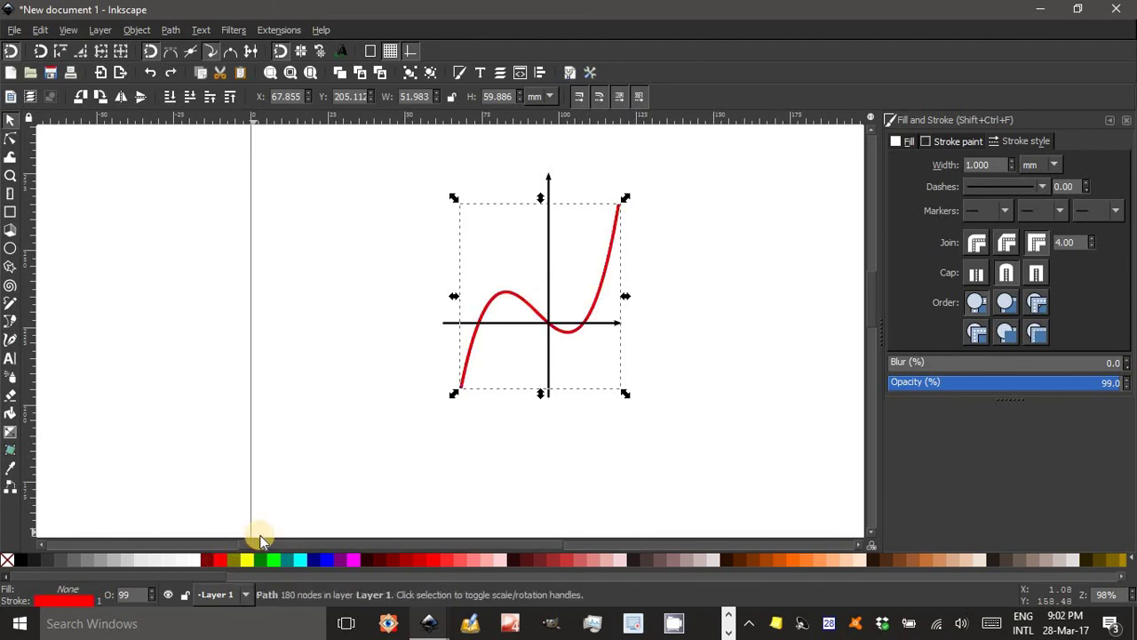
click(330, 398)
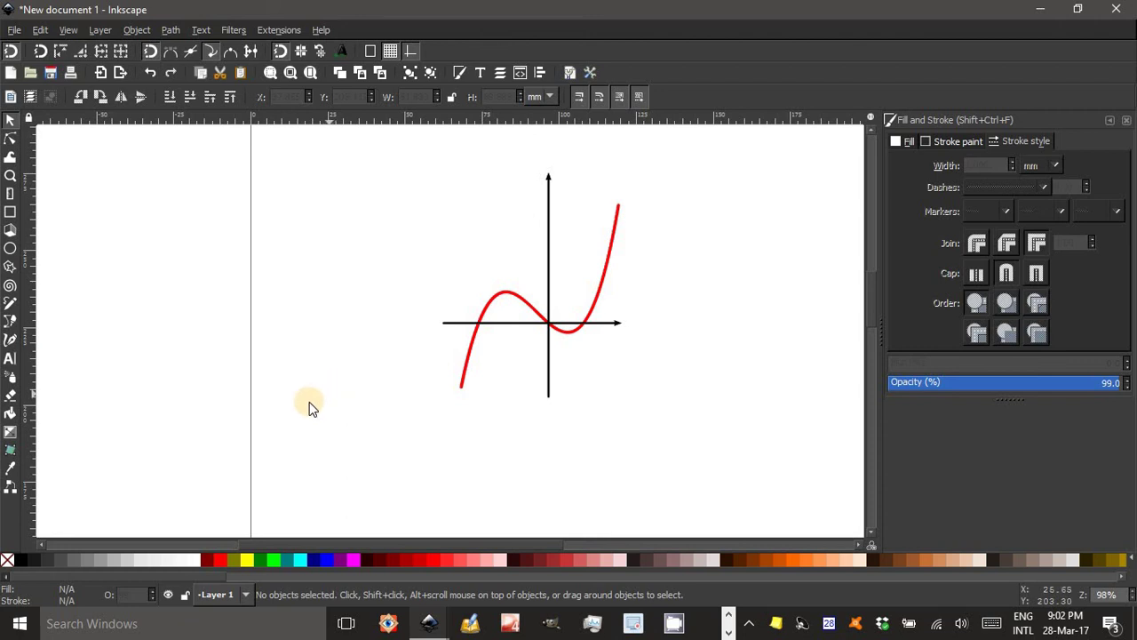